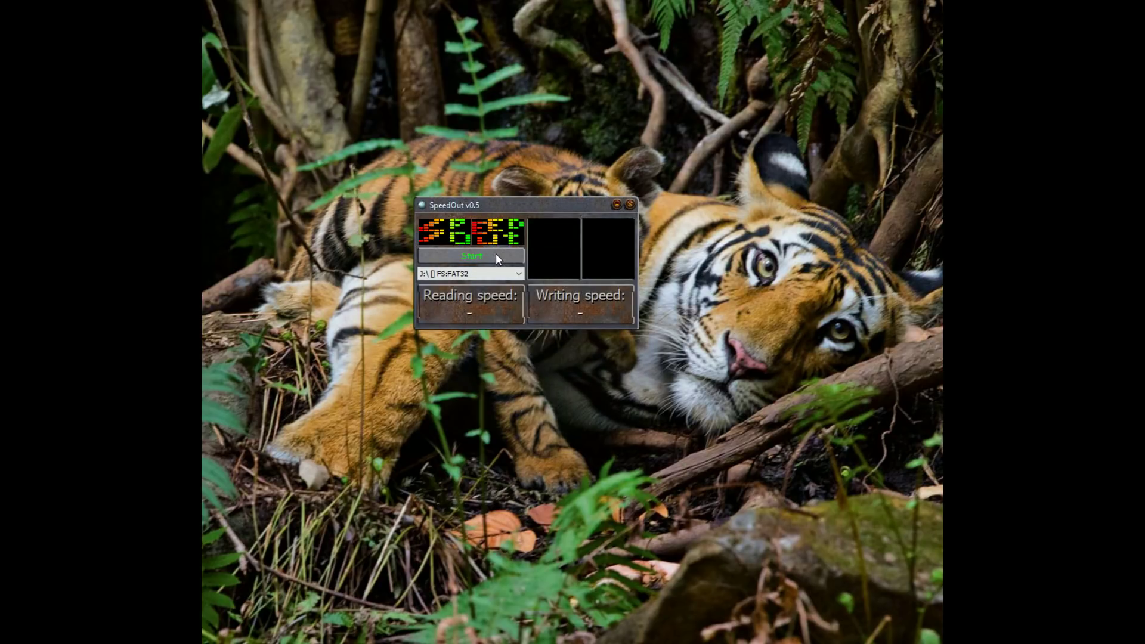
Benchmark the FAT32 card on J: in SpeedOut: 85.324 MB/s read, 68.073 MB/s write
{"action": "left_click", "coordinate": [497, 256]}
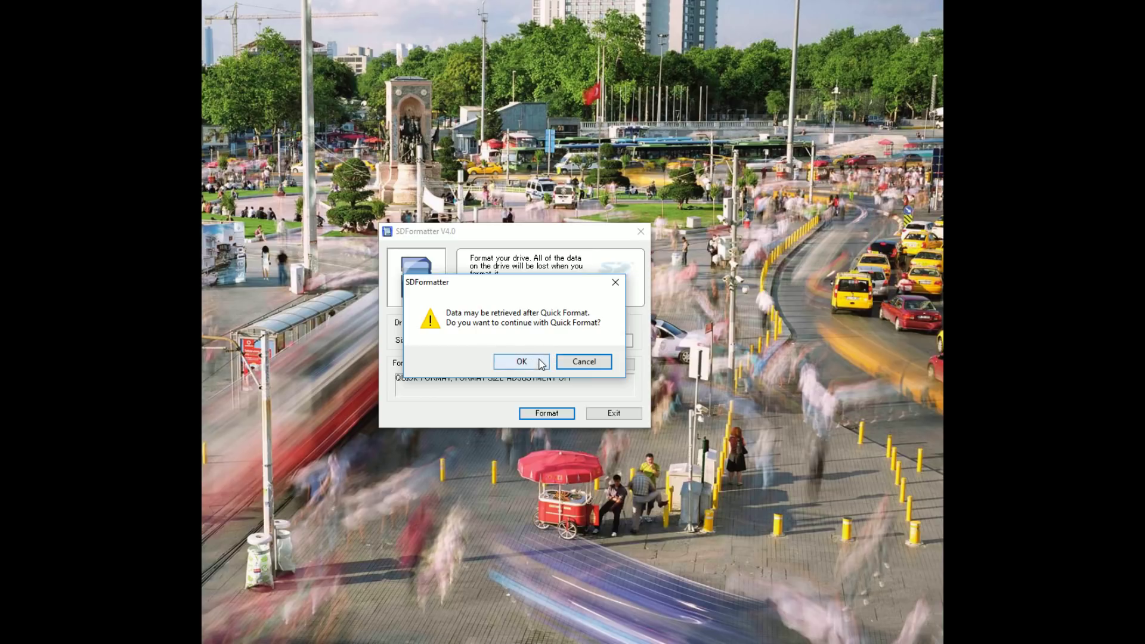
Confirm the Quick Format of the next card in SDFormatter
{"action": "left_click", "coordinate": [537, 365]}
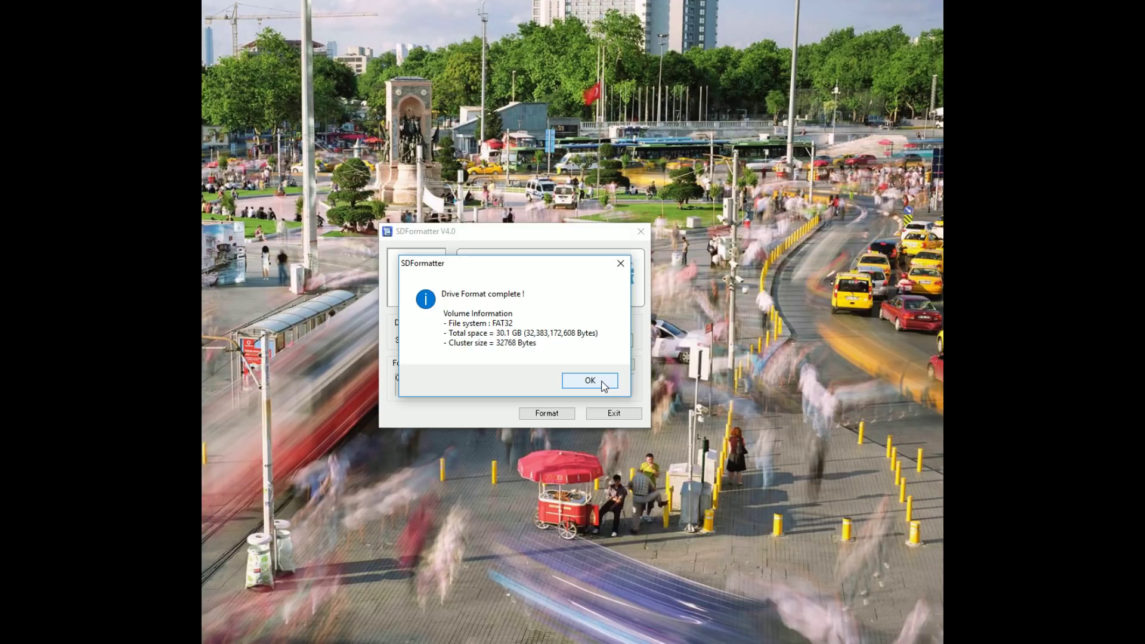
Dismiss the format-complete message for the 30.1 GB FAT32 card and exit SDFormatter
{"action": "left_click", "coordinate": [602, 386]}
{"action": "left_click", "coordinate": [629, 414]}
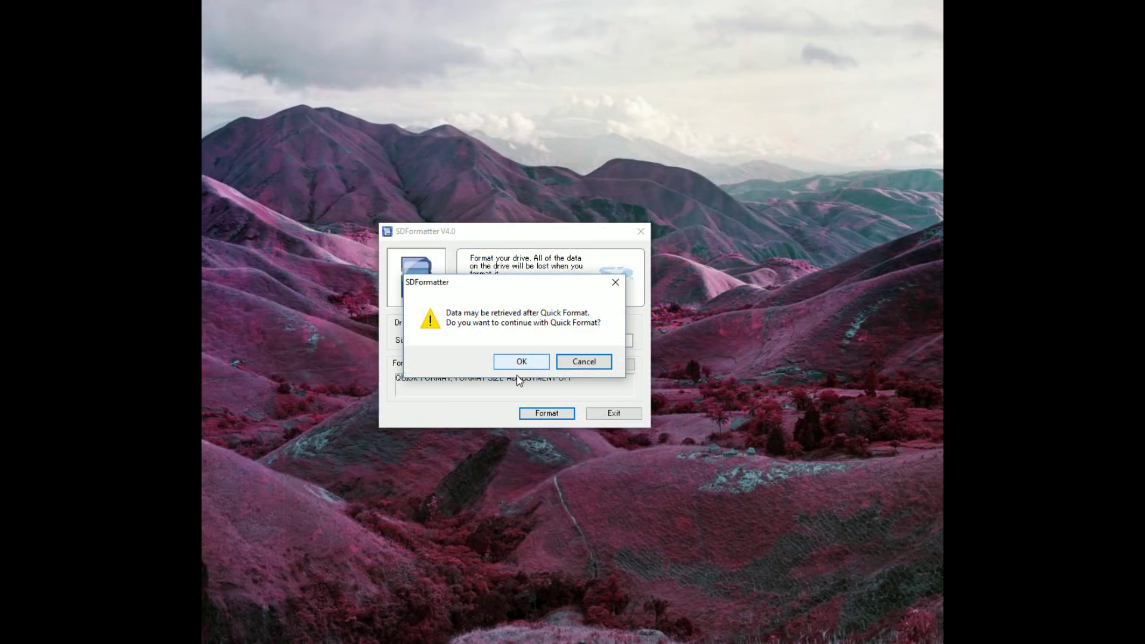
Attempt a Quick Format of the 29.7 GB card and dismiss the failure error
{"action": "left_click", "coordinate": [530, 363]}
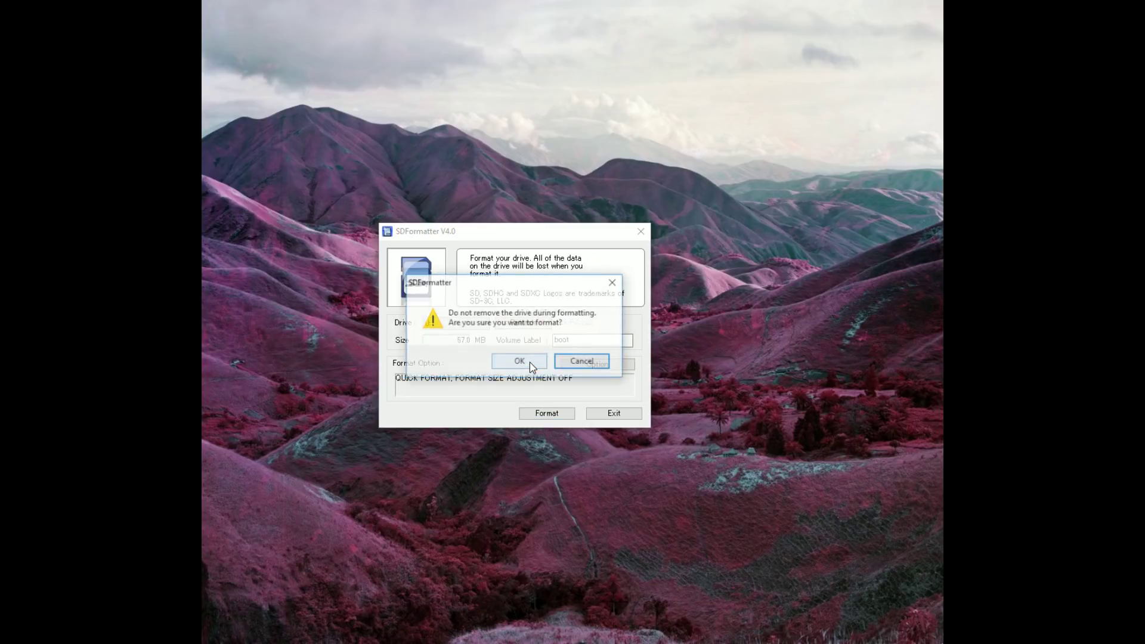
{"action": "left_click", "coordinate": [528, 361]}
{"action": "left_click", "coordinate": [549, 360]}
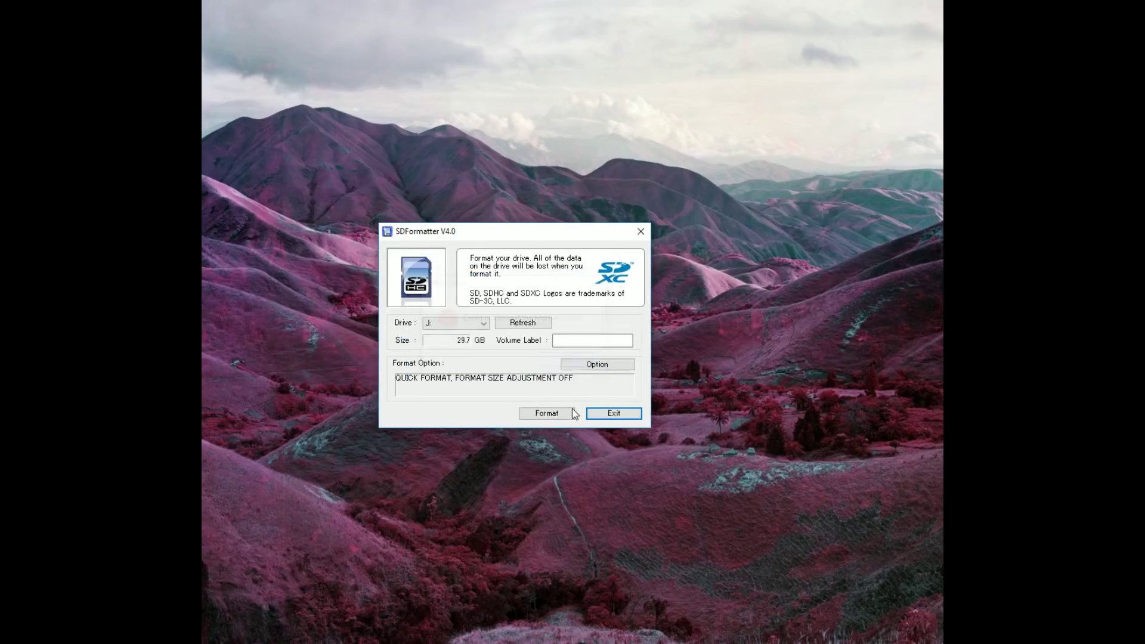
Retry and complete the FAT32 format of the 29.7 GB card, then exit SDFormatter
{"action": "left_click", "coordinate": [546, 413]}
{"action": "left_click", "coordinate": [515, 360]}
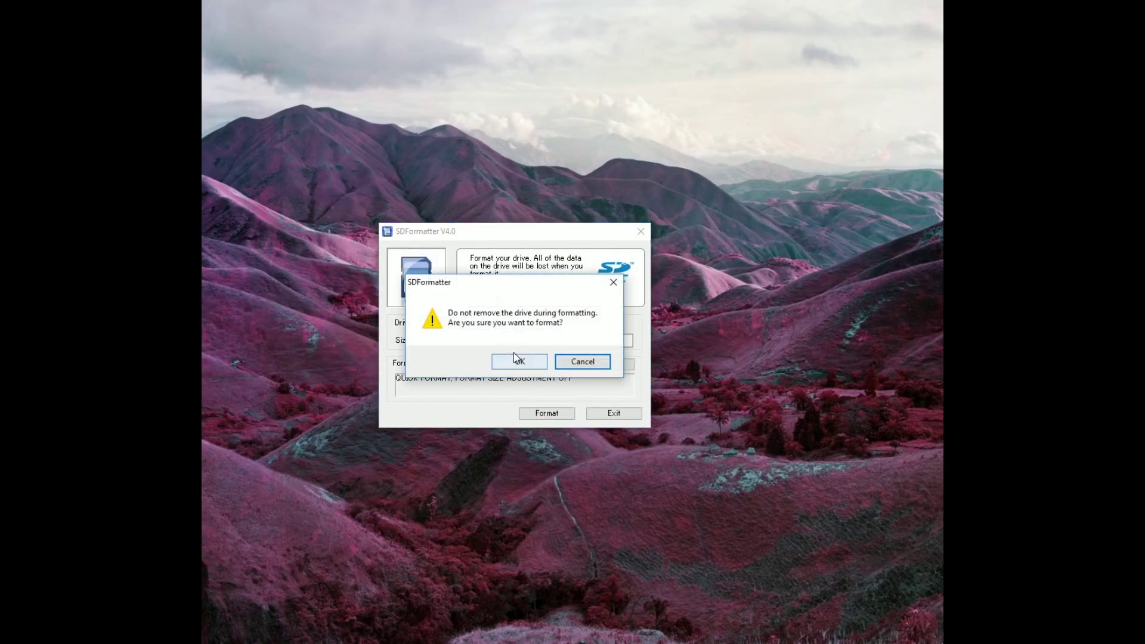
{"action": "left_click", "coordinate": [518, 360]}
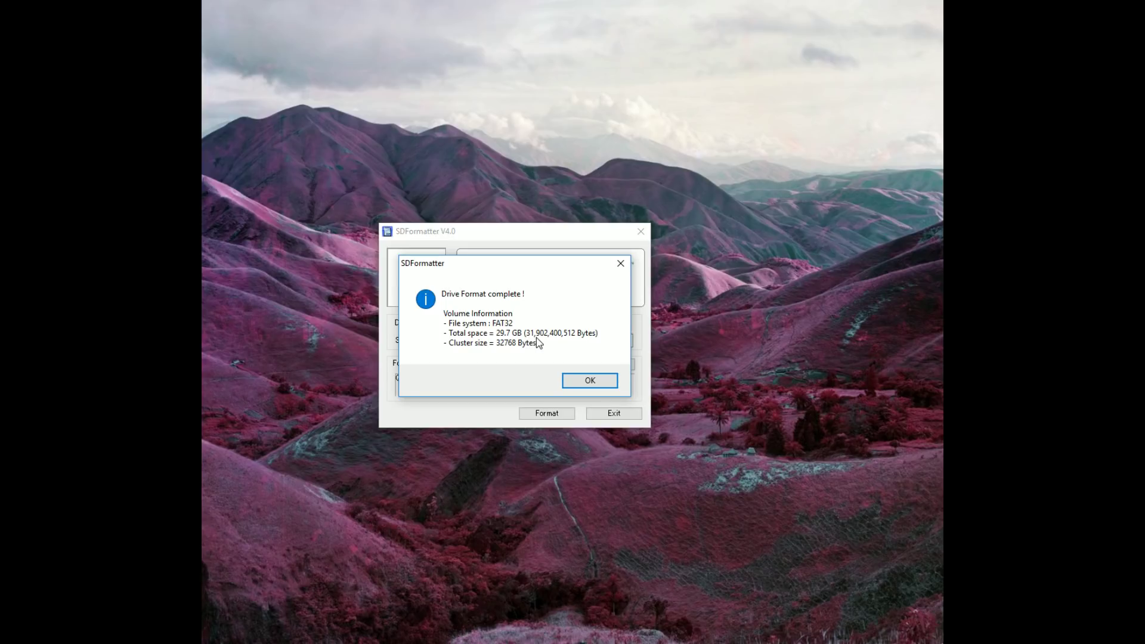
{"action": "left_click", "coordinate": [590, 385]}
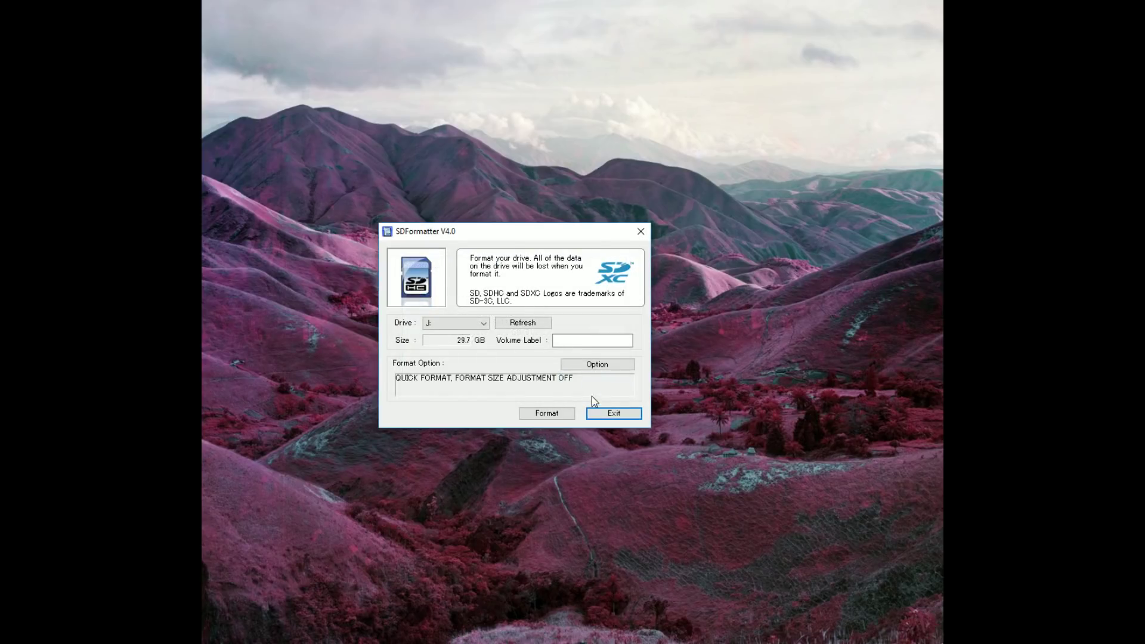
{"action": "left_click", "coordinate": [625, 414]}
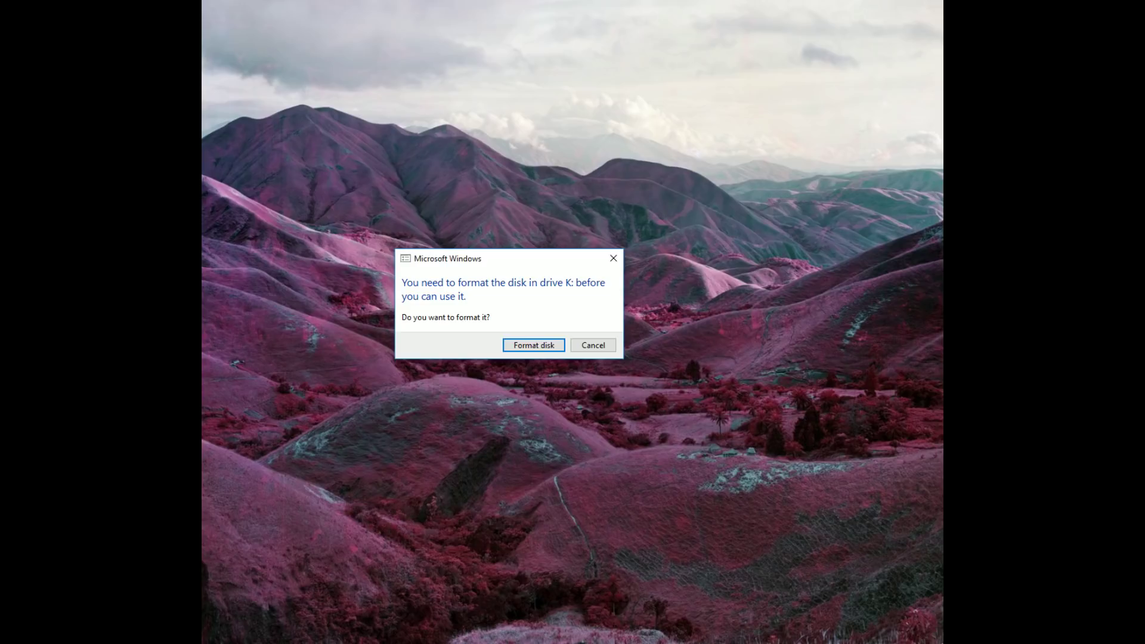
Decline formatting drive K: and run SpeedOut's test: 86.505 MB/s read, 14.351 MB/s write
{"action": "left_click", "coordinate": [593, 342]}
{"action": "left_click_drag", "start_coordinate": [608, 190], "coordinate": [468, 180]}
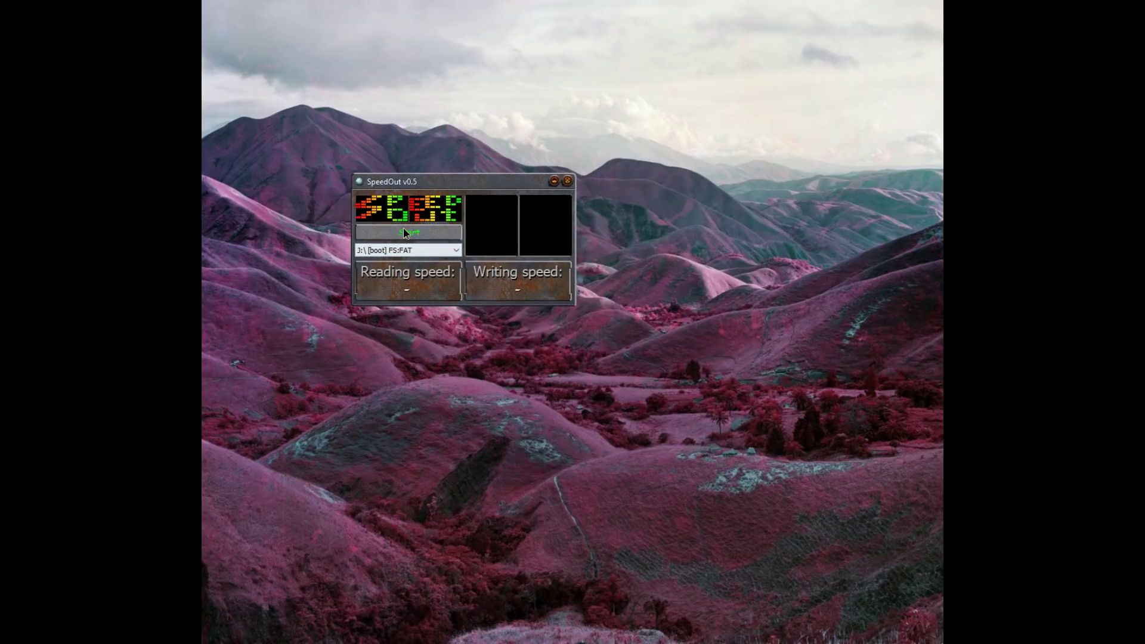
{"action": "left_click", "coordinate": [403, 232]}
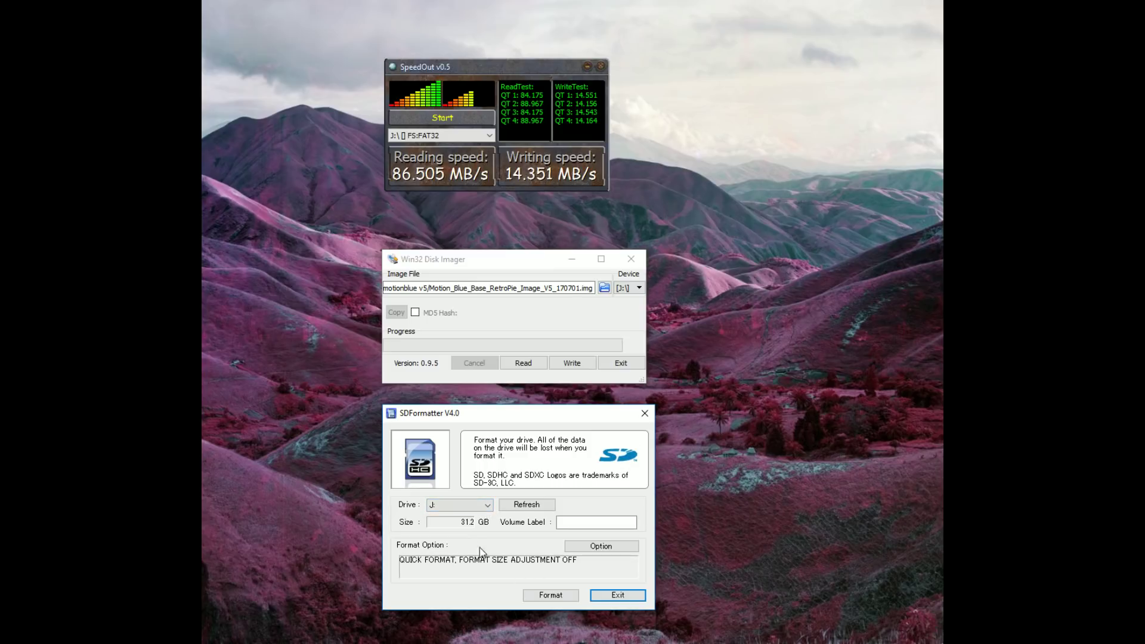
Quick-format the 31.2 GB card as FAT32, then benchmark it: 21.92 MB/s read, 7.356 MB/s write
{"action": "left_click", "coordinate": [550, 595]}
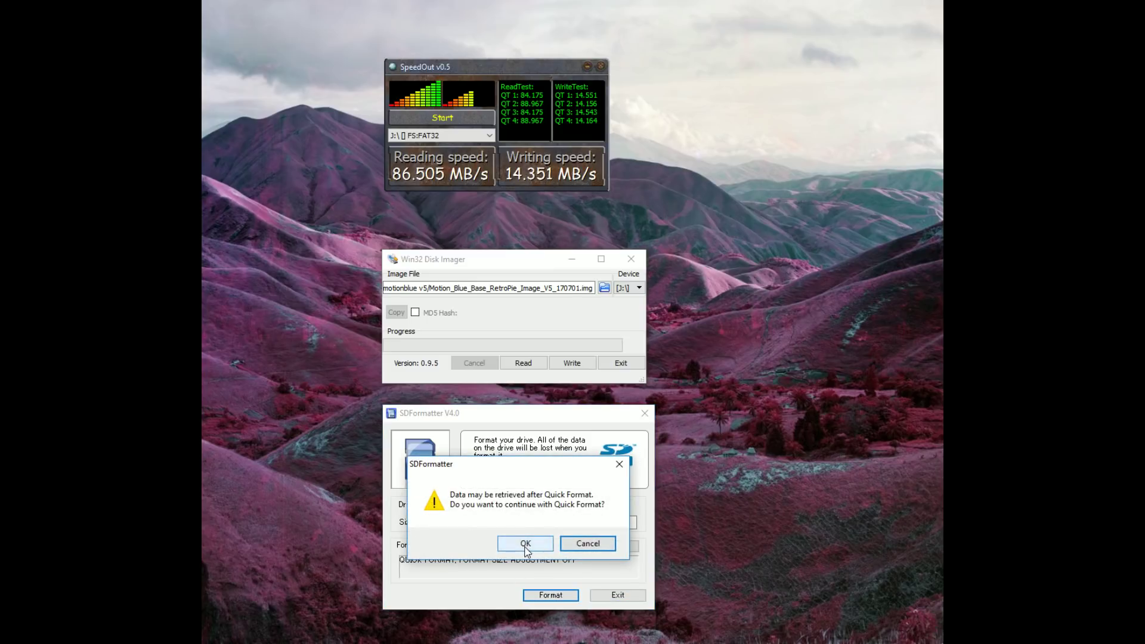
{"action": "left_click", "coordinate": [526, 544]}
{"action": "left_click", "coordinate": [528, 544]}
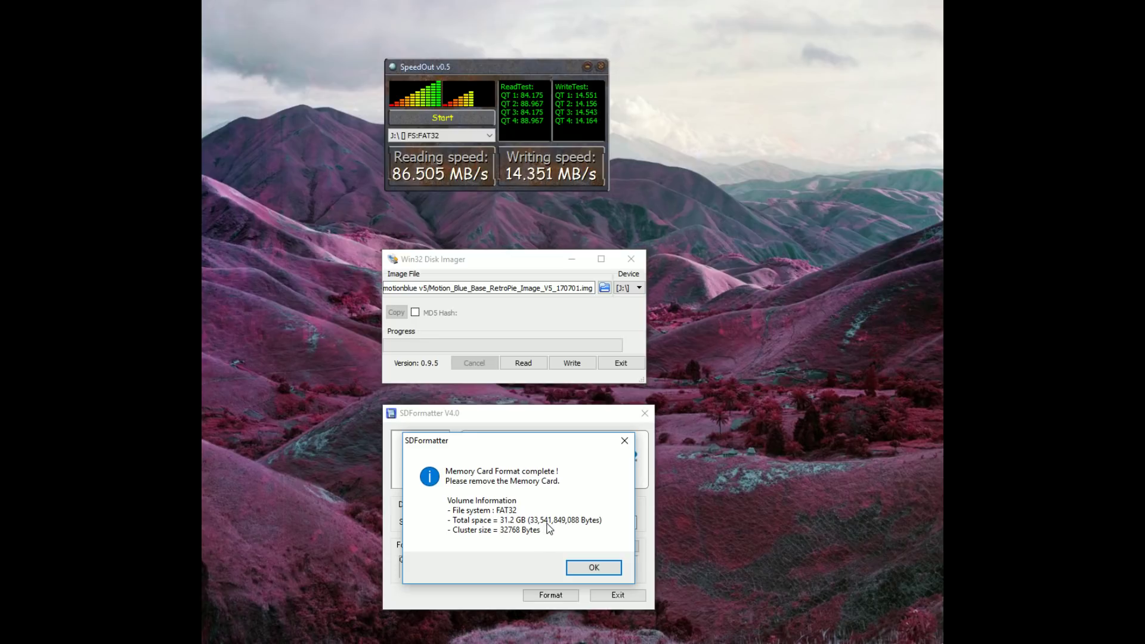
{"action": "left_click", "coordinate": [614, 572]}
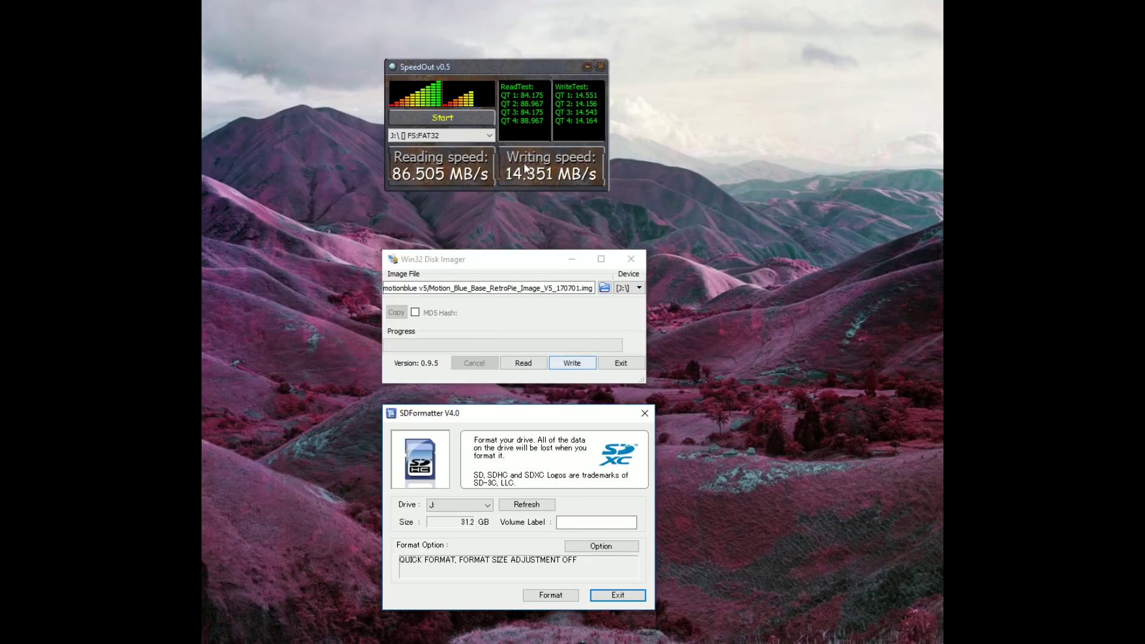
{"action": "left_click", "coordinate": [447, 119]}
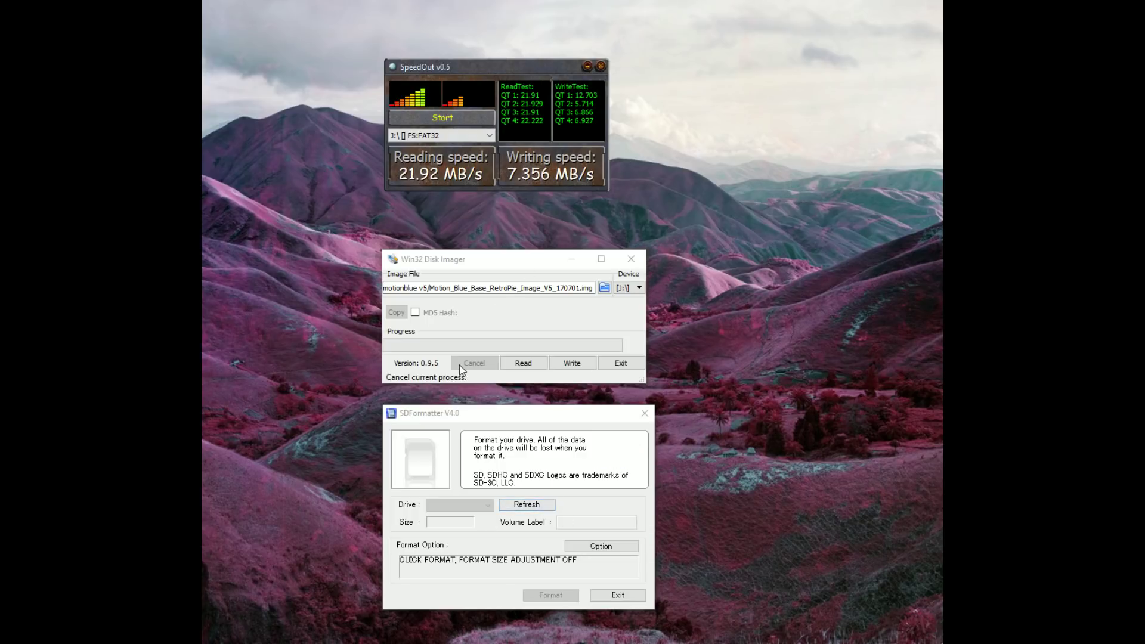
Start writing the RetroPie image to the card, confirming the overwrite
{"action": "left_click", "coordinate": [572, 363]}
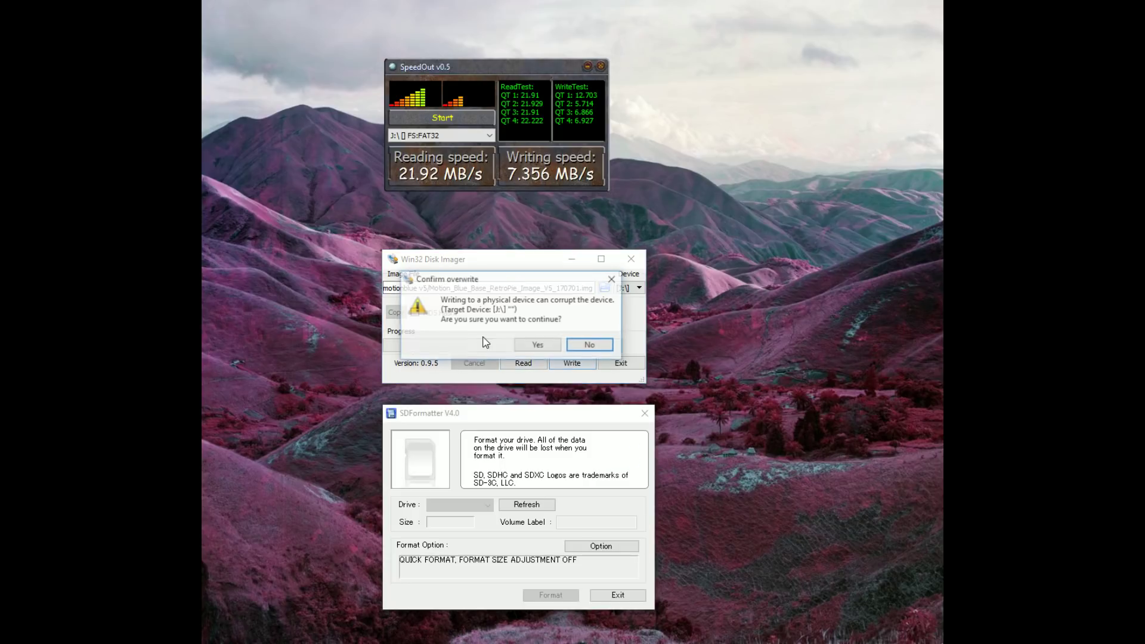
{"action": "left_click", "coordinate": [537, 340]}
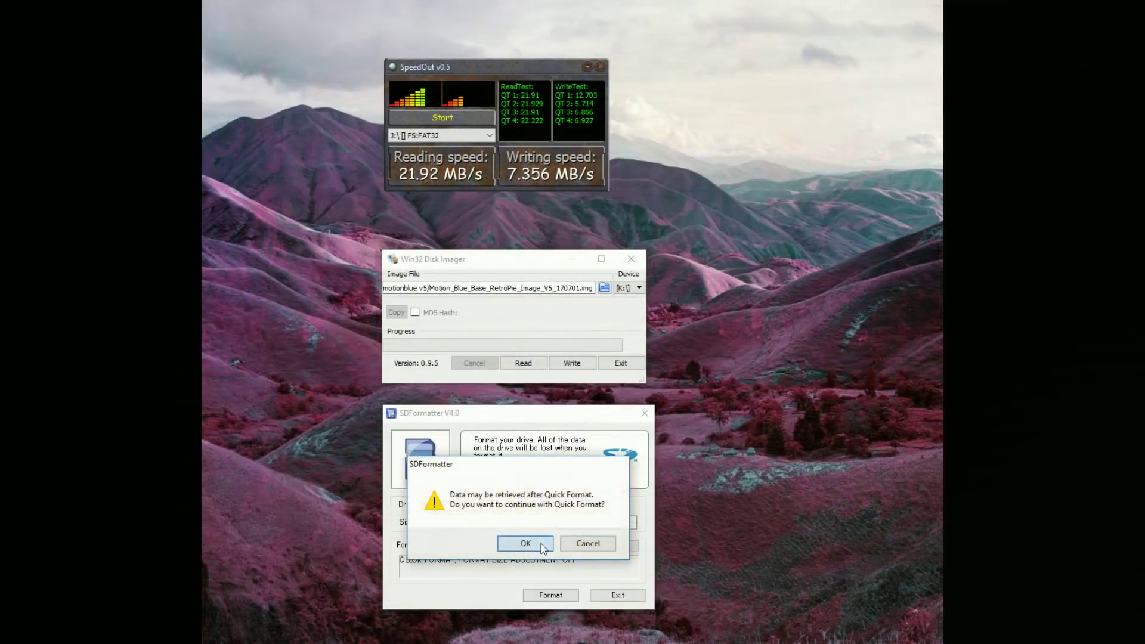
Quick-format the 28.9 GB card as FAT32 and benchmark it: 54.229 MB/s read, 19.16 MB/s write
{"action": "left_click", "coordinate": [540, 545]}
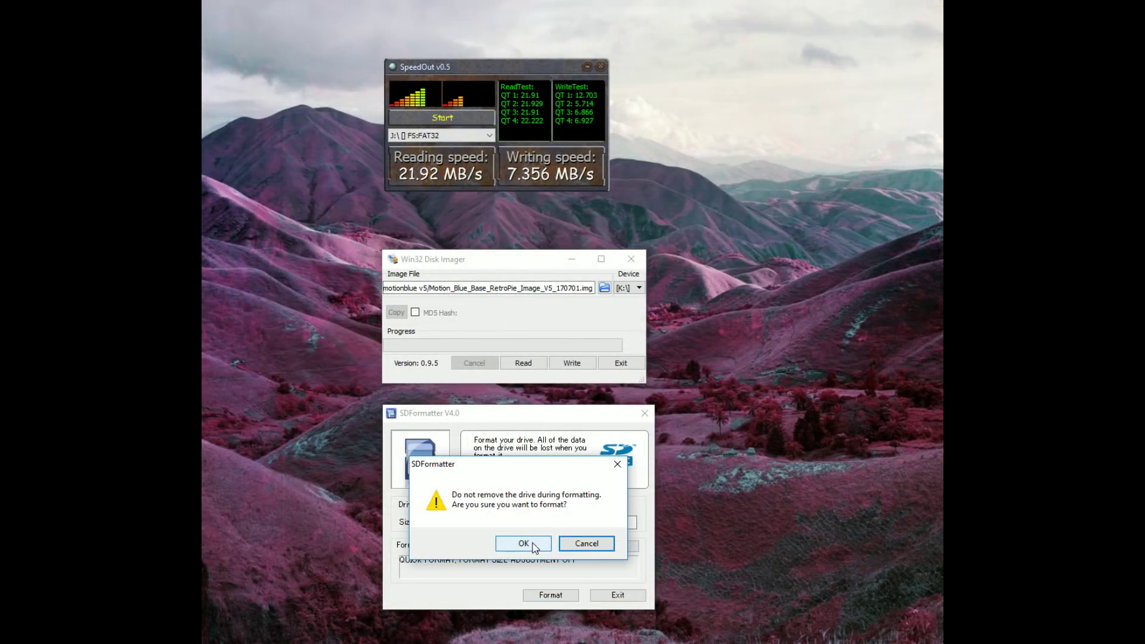
{"action": "left_click", "coordinate": [535, 545]}
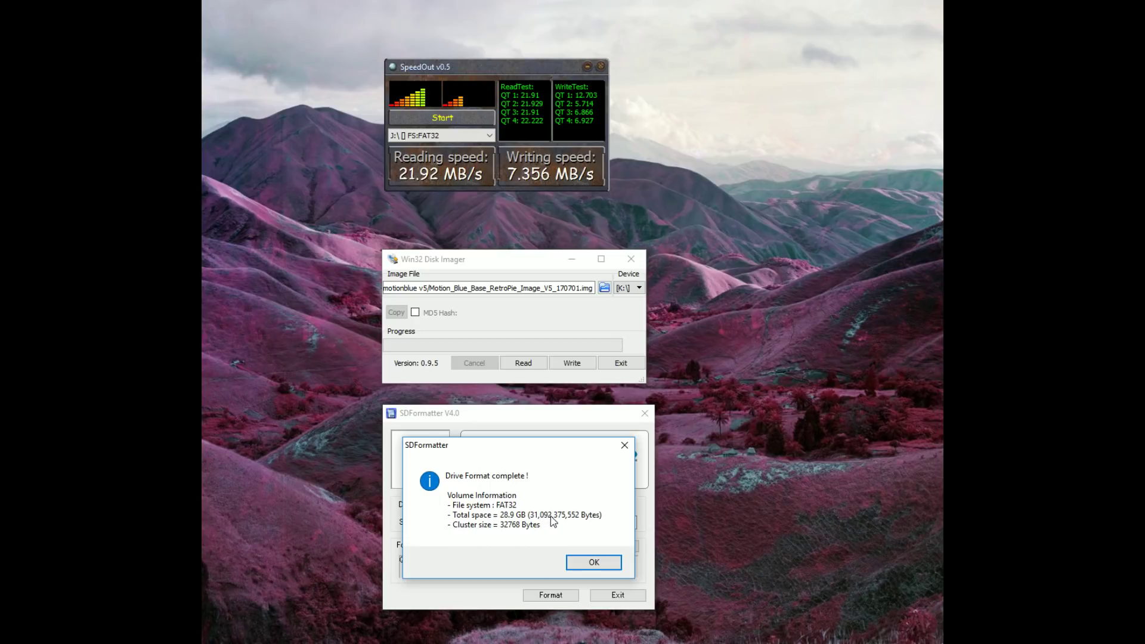
{"action": "left_click", "coordinate": [587, 562]}
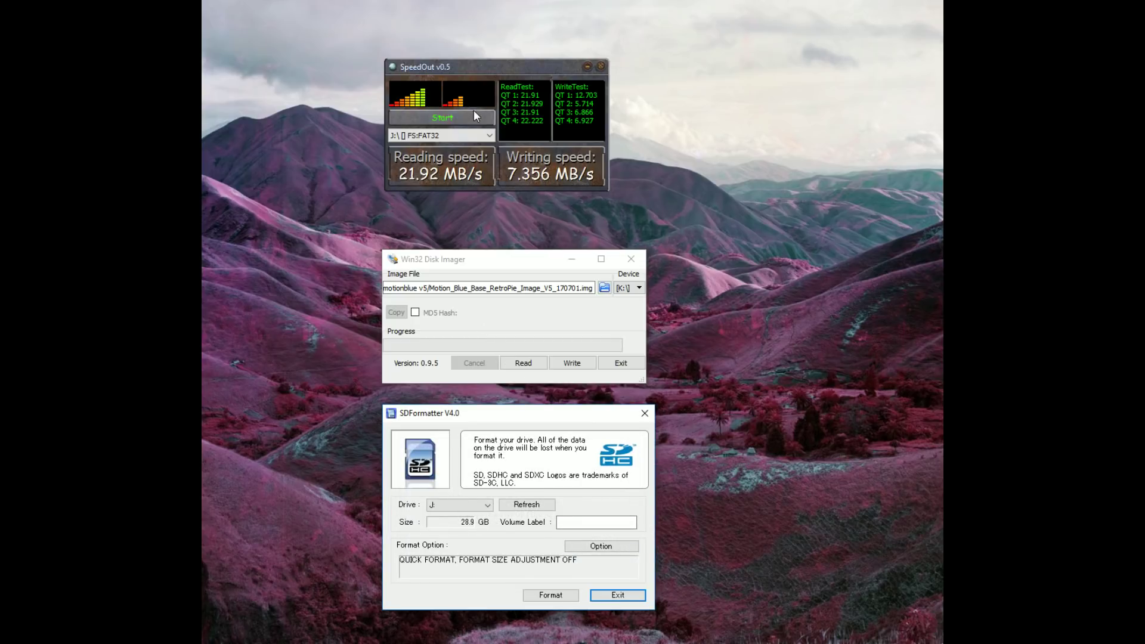
{"action": "left_click", "coordinate": [441, 118]}
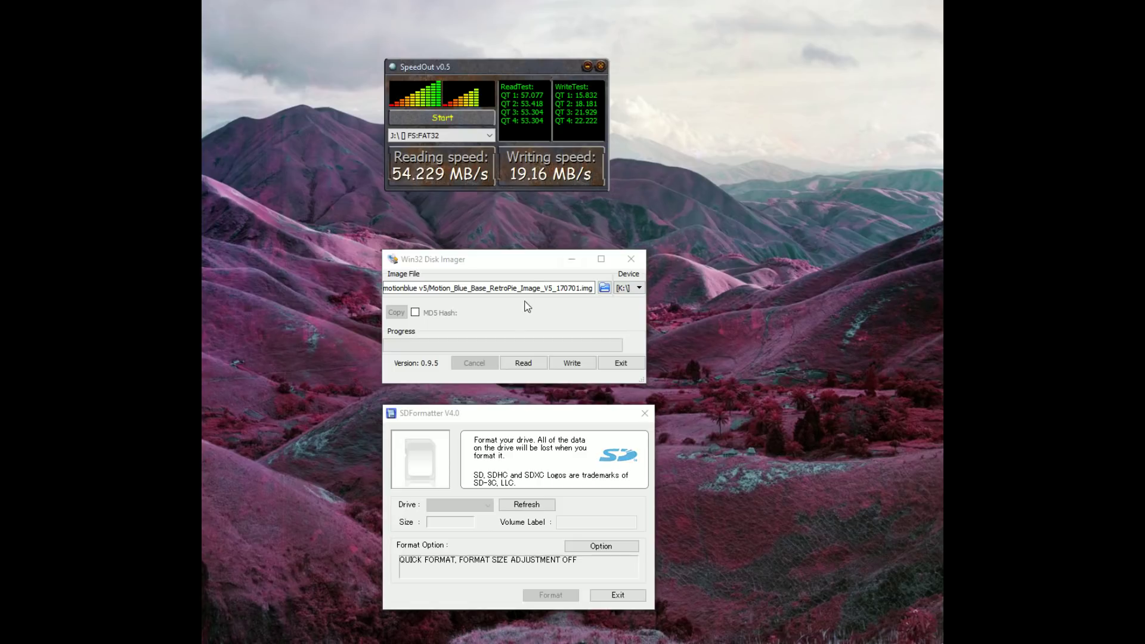
{"action": "left_click", "coordinate": [639, 289]}
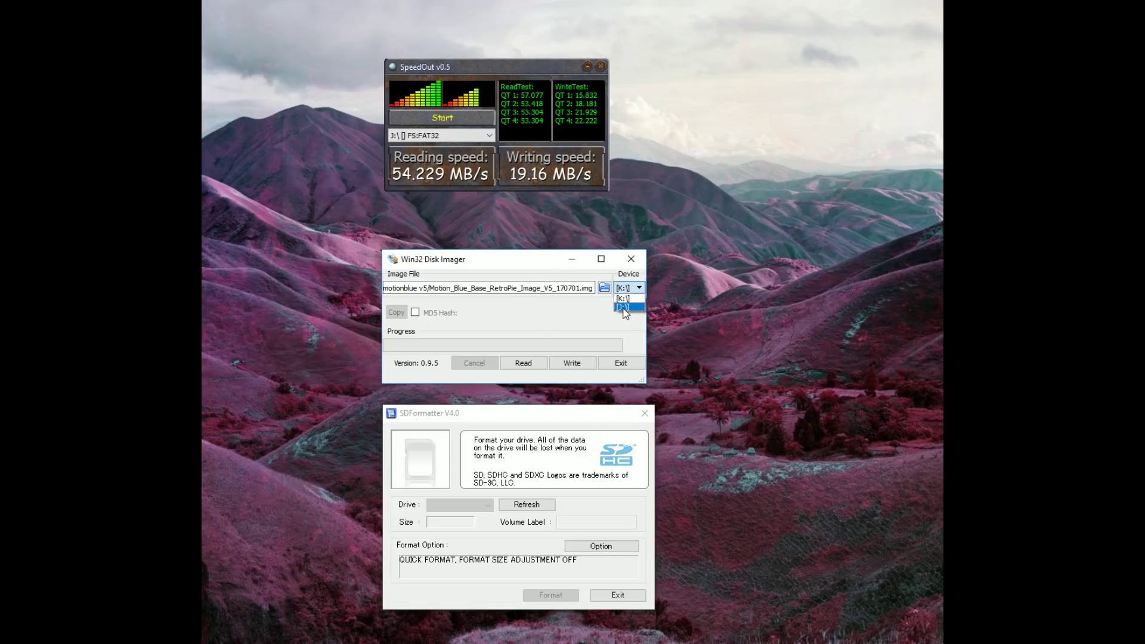
Write the RetroPie image to drive J:, confirming the overwrite
{"action": "left_click", "coordinate": [623, 307]}
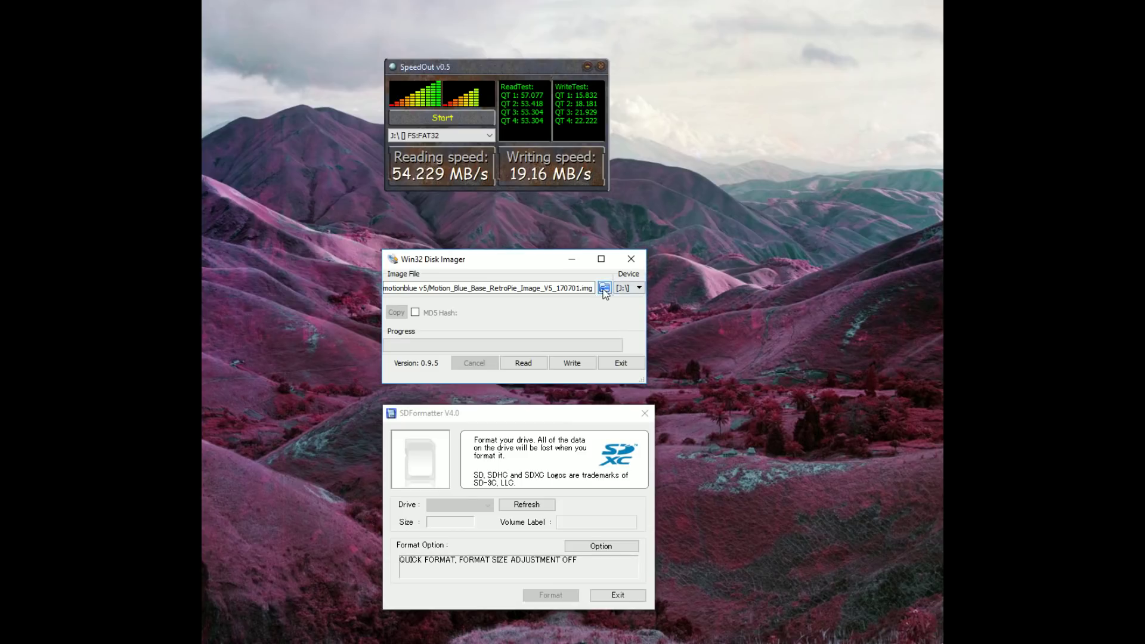
{"action": "left_click", "coordinate": [572, 363]}
{"action": "left_click", "coordinate": [539, 346]}
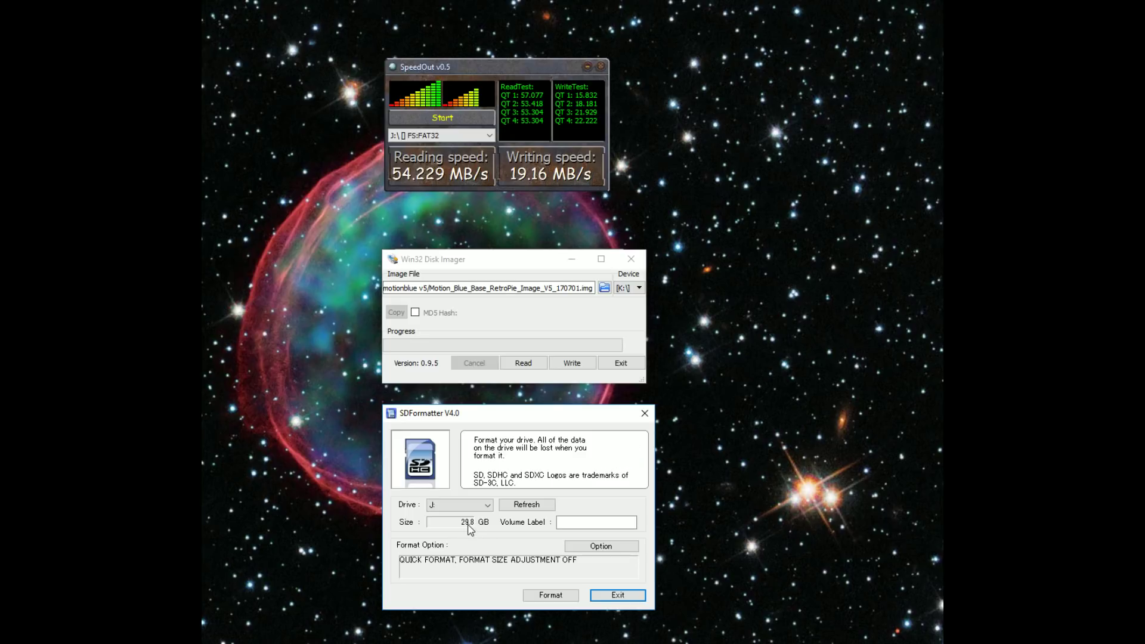
Quick-format the 29.8 GB card in drive J: as FAT32, accepting both warnings
{"action": "left_click", "coordinate": [547, 595]}
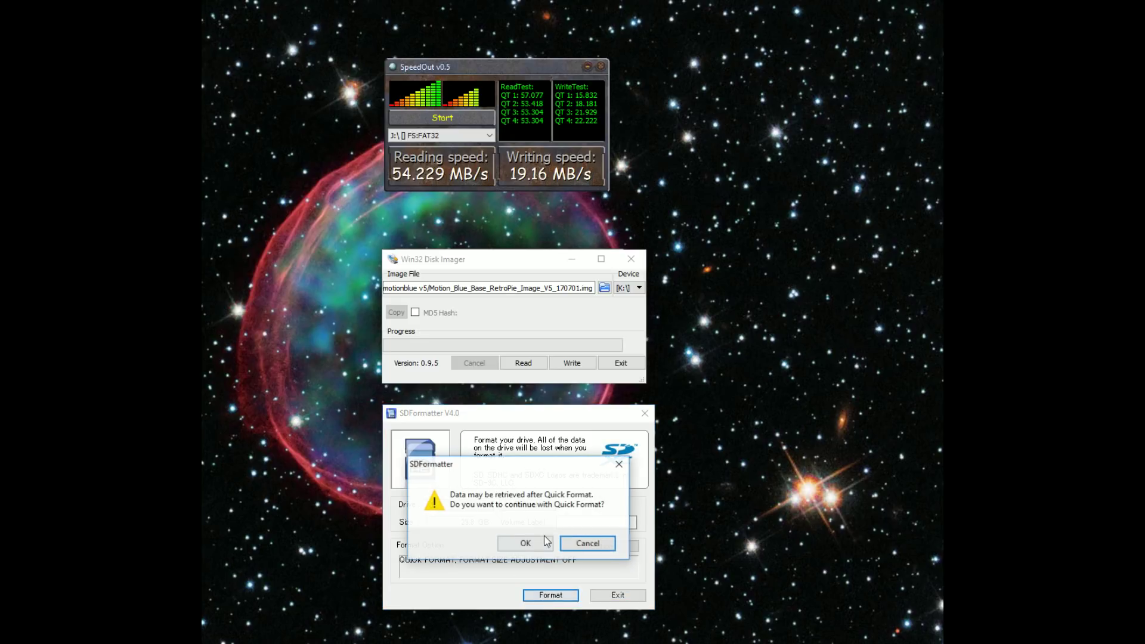
{"action": "left_click", "coordinate": [527, 542]}
{"action": "left_click", "coordinate": [533, 544]}
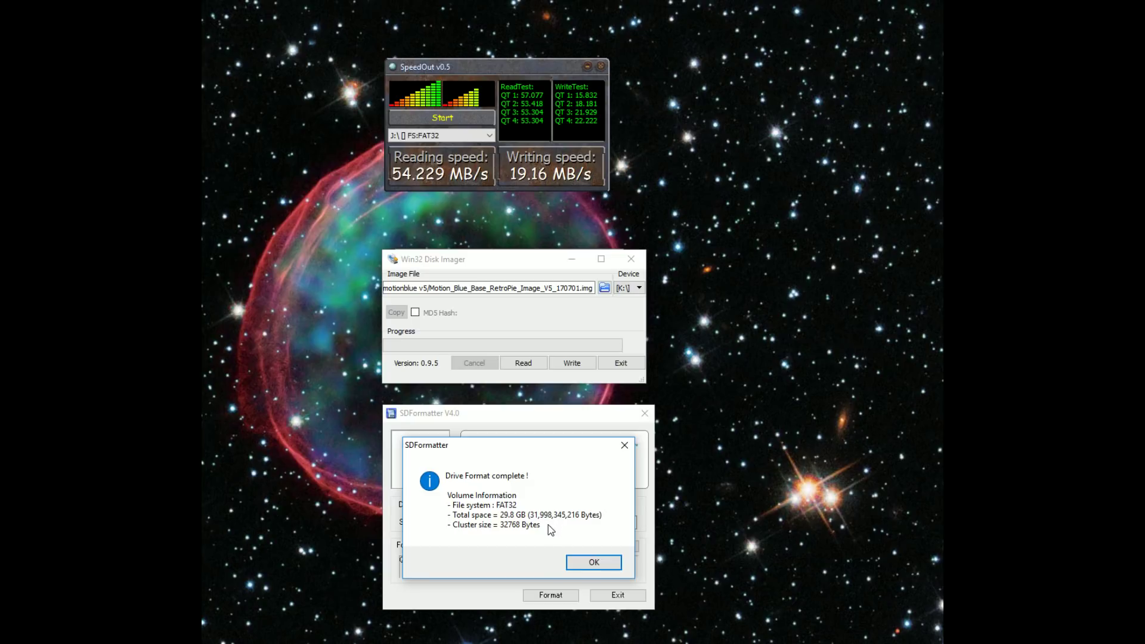
Clear the format notice and benchmark drive J: at 47.755 MB/s read, 32.819 MB/s write
{"action": "left_click", "coordinate": [594, 561]}
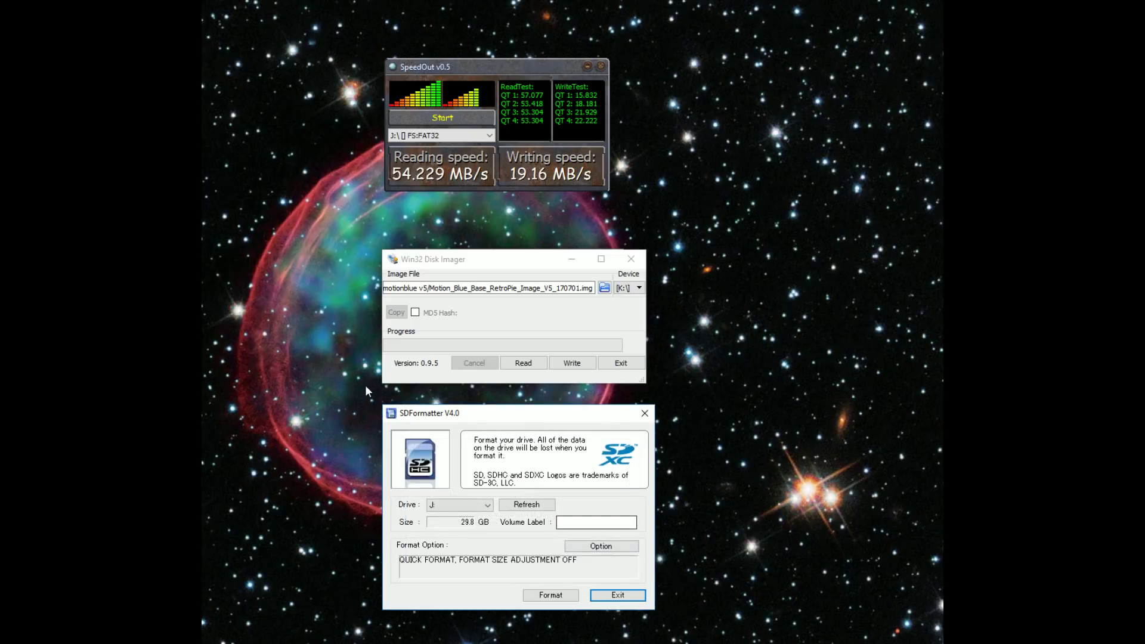
{"action": "left_click", "coordinate": [464, 121]}
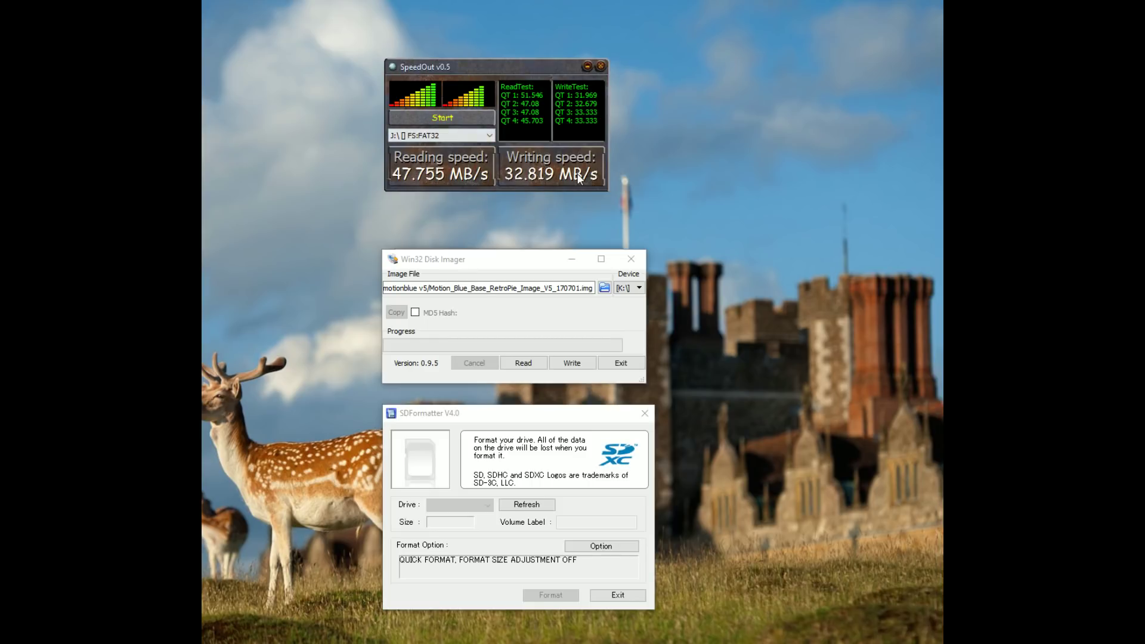
{"action": "left_click", "coordinate": [632, 291]}
Write Motion_Blue_Base_RetroPie_Image_V5_170701.img to the J:\ card and confirm the overwrite
{"action": "left_click", "coordinate": [633, 297]}
{"action": "left_click", "coordinate": [573, 363]}
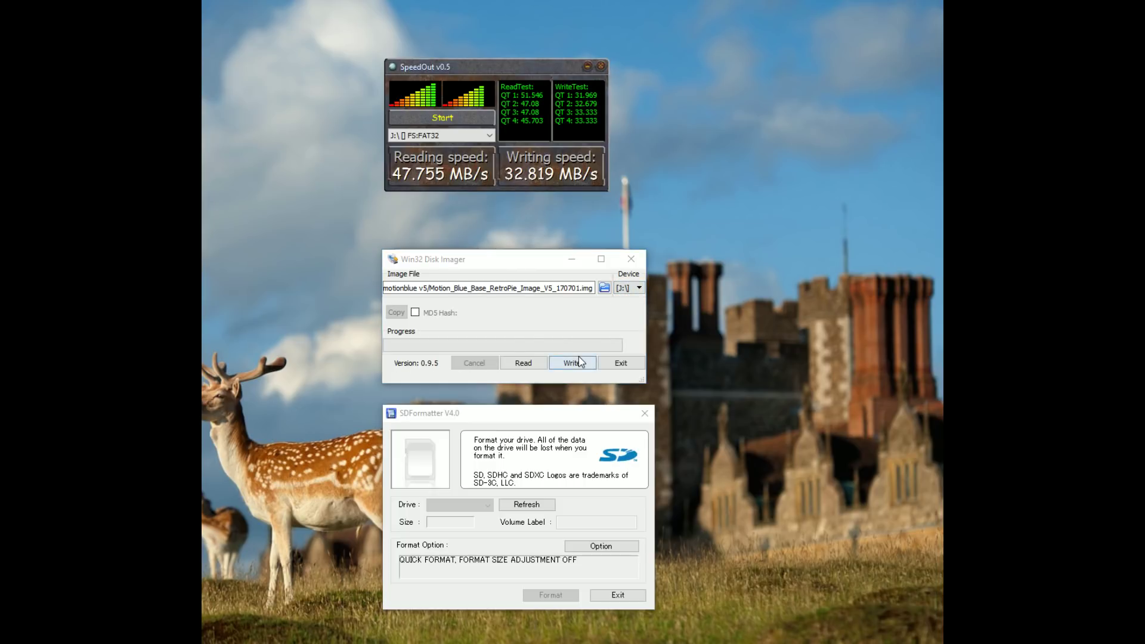
{"action": "left_click", "coordinate": [543, 352]}
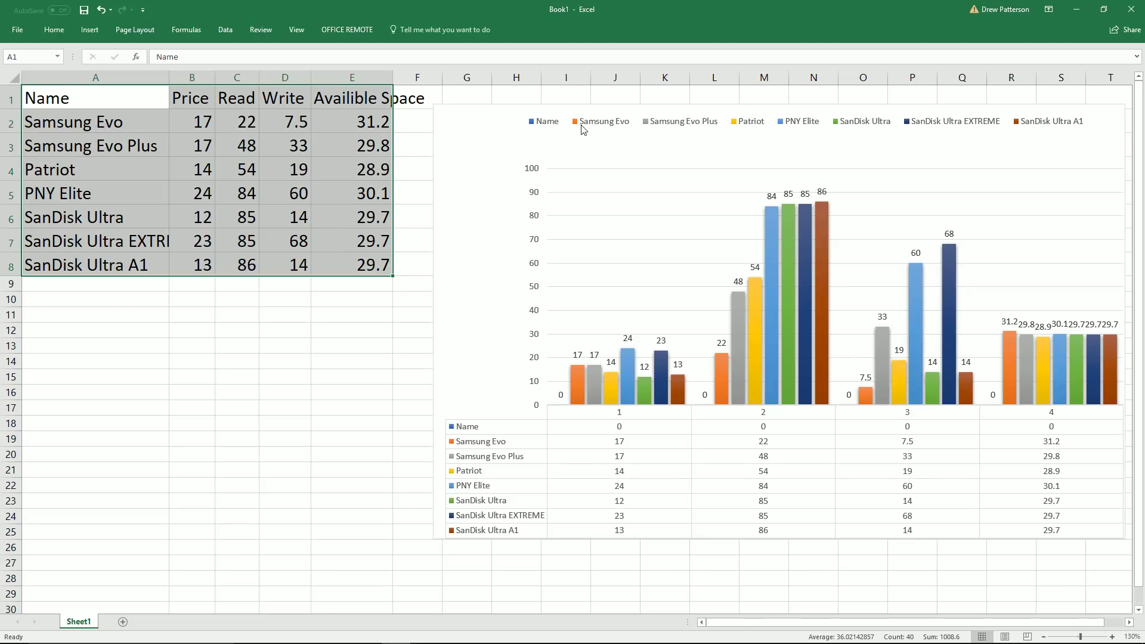
Select cell C4 inside the microSD price, read, write and space comparison table
{"action": "left_click", "coordinate": [250, 160]}
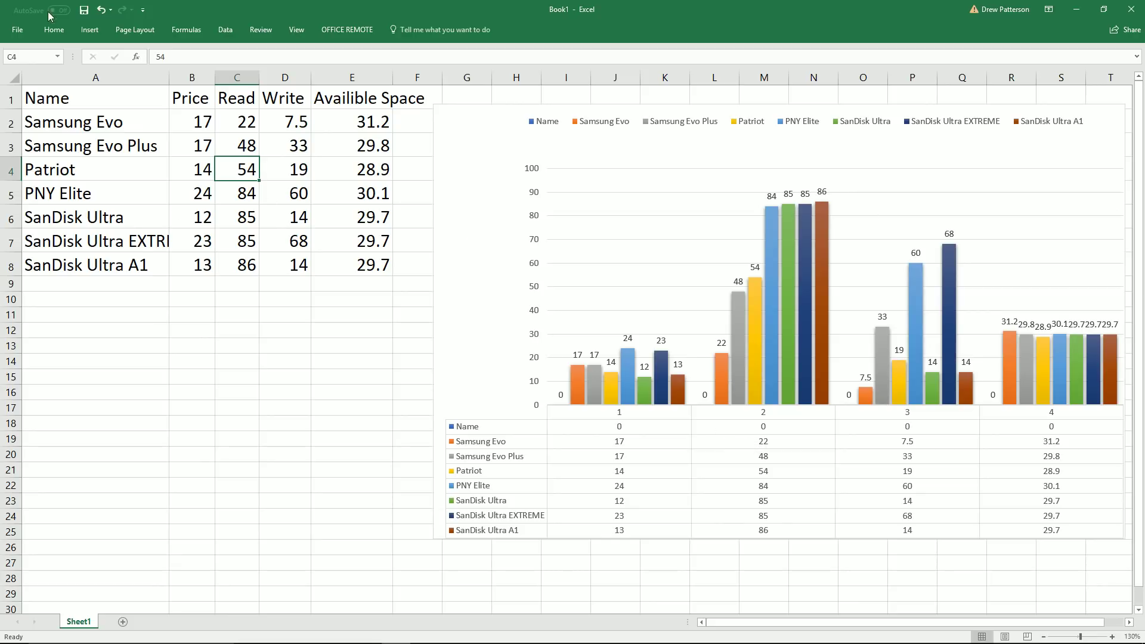
Sort the card rows ascending by Write, then by Available Space, from Patriot's 28.9 to Samsung Evo's 31.2
{"action": "key", "text": "ctrl+z"}
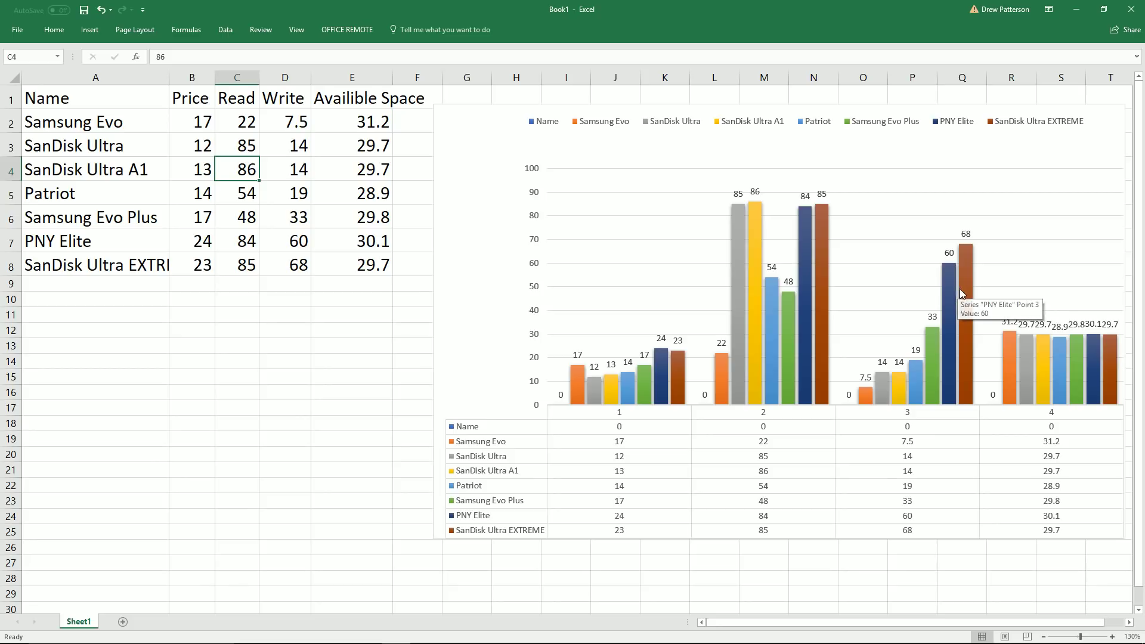
{"action": "mouse_move", "coordinate": [956, 287]}
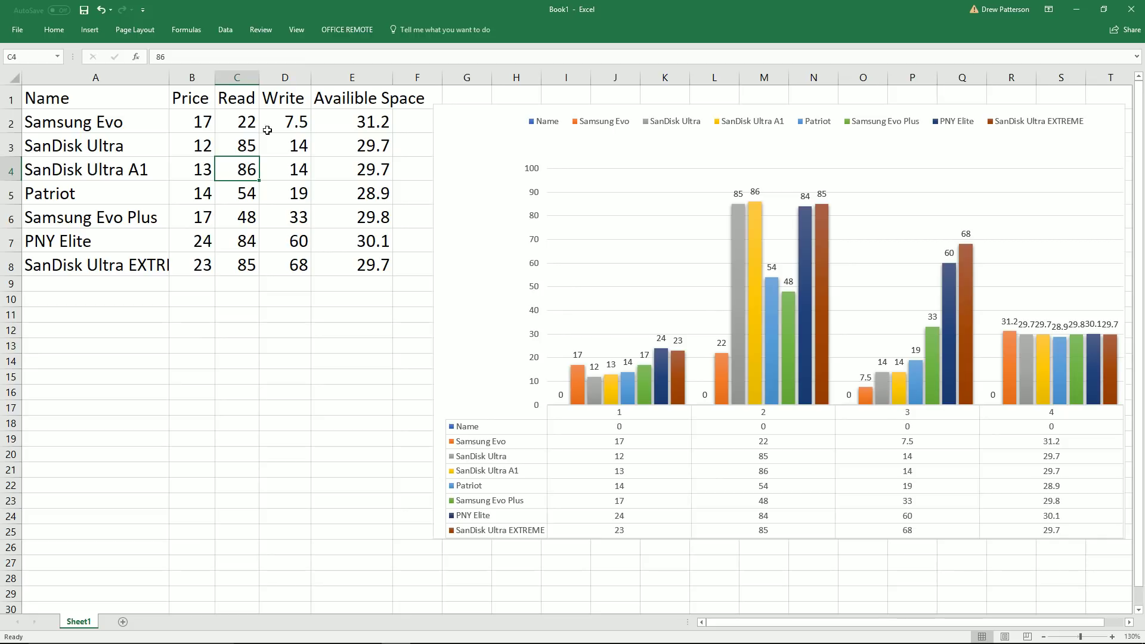
{"action": "left_click_drag", "start_coordinate": [239, 146], "coordinate": [303, 170]}
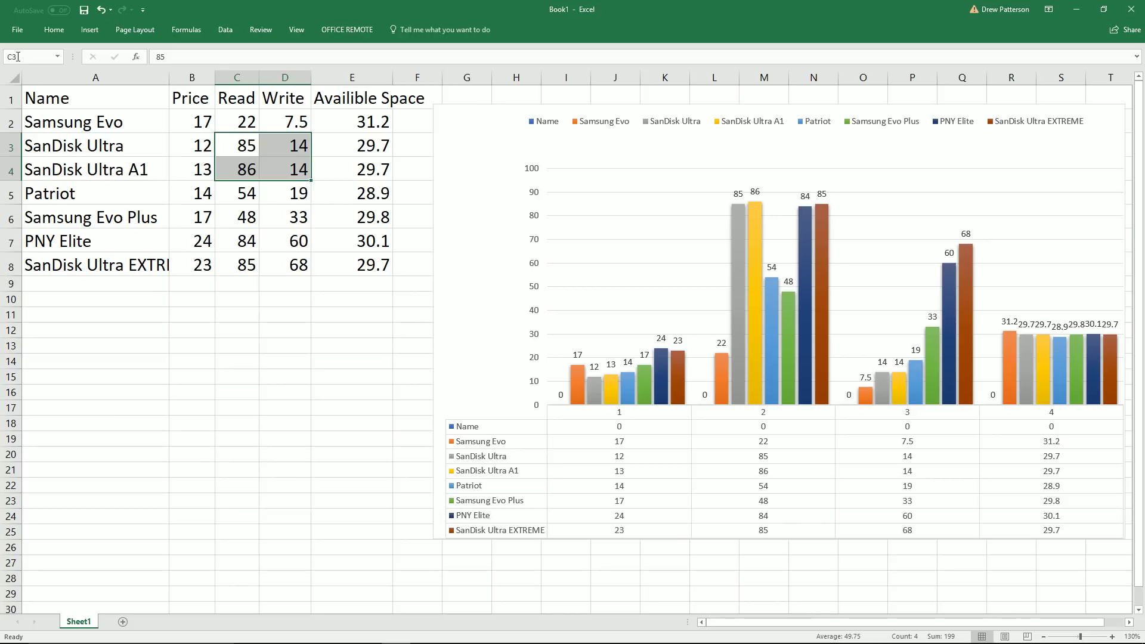
{"action": "key", "text": "ctrl+z"}
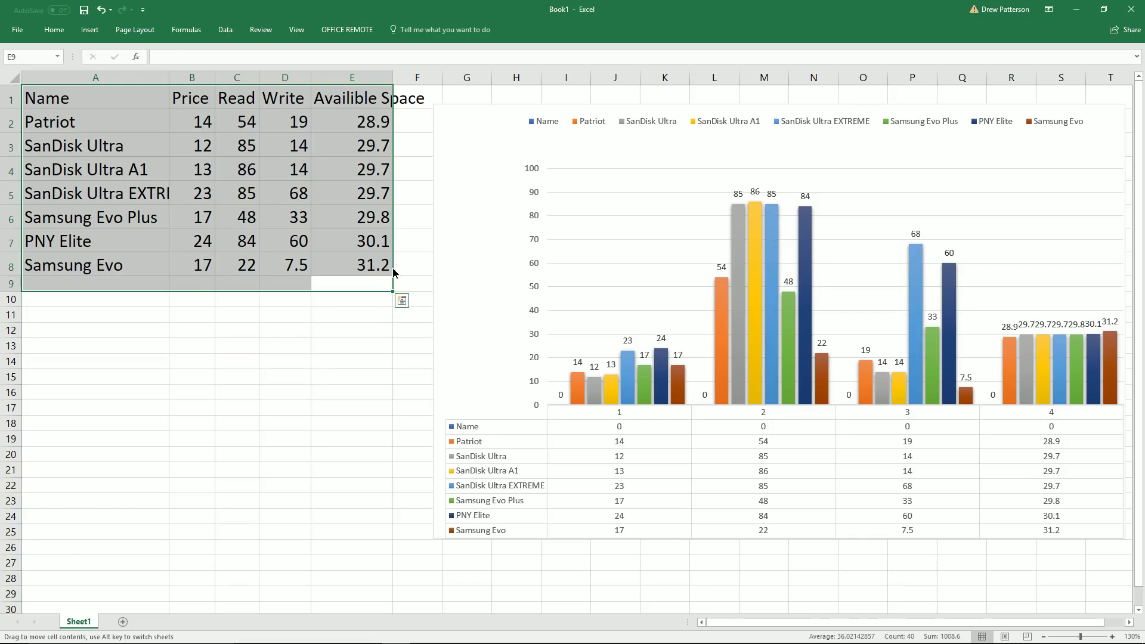
{"action": "left_click", "coordinate": [361, 263]}
{"action": "left_click", "coordinate": [370, 119]}
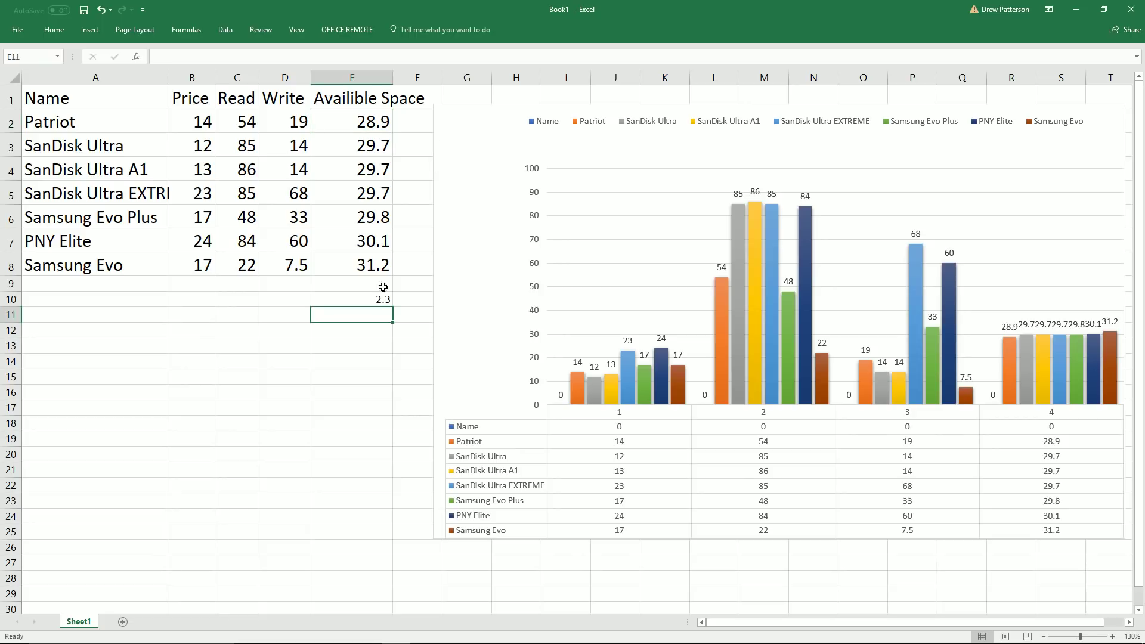
{"action": "left_click", "coordinate": [387, 301]}
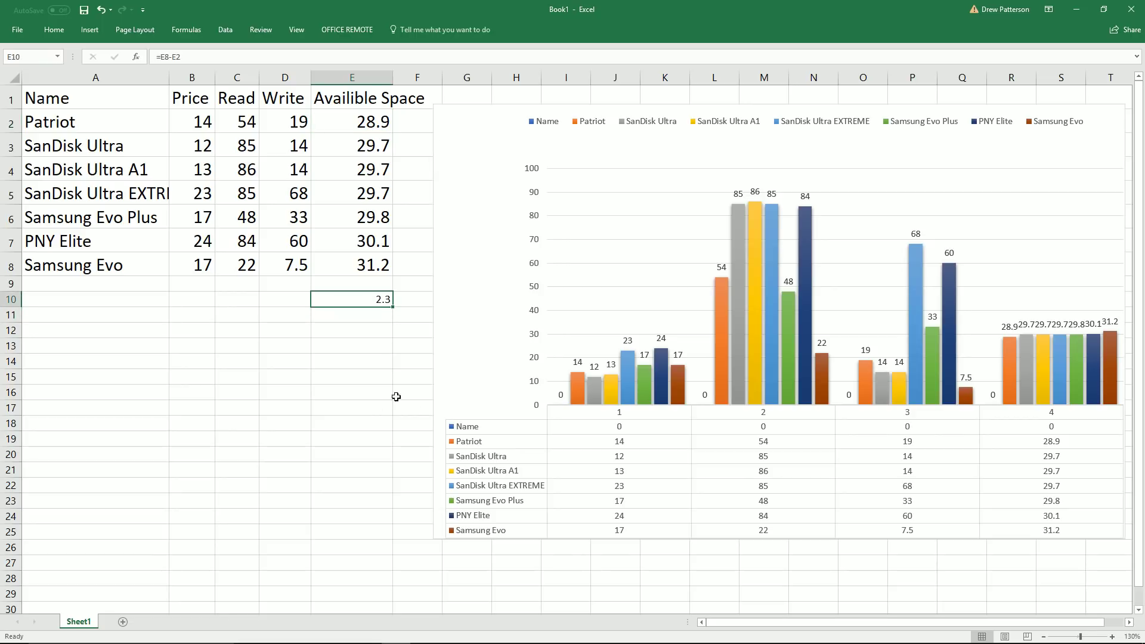
{"action": "key", "text": "Delete"}
{"action": "mouse_move", "coordinate": [186, 267]}
{"action": "left_mouse_down"}
{"action": "mouse_move", "coordinate": [115, 266]}
{"action": "mouse_move", "coordinate": [169, 262]}
{"action": "left_mouse_up"}
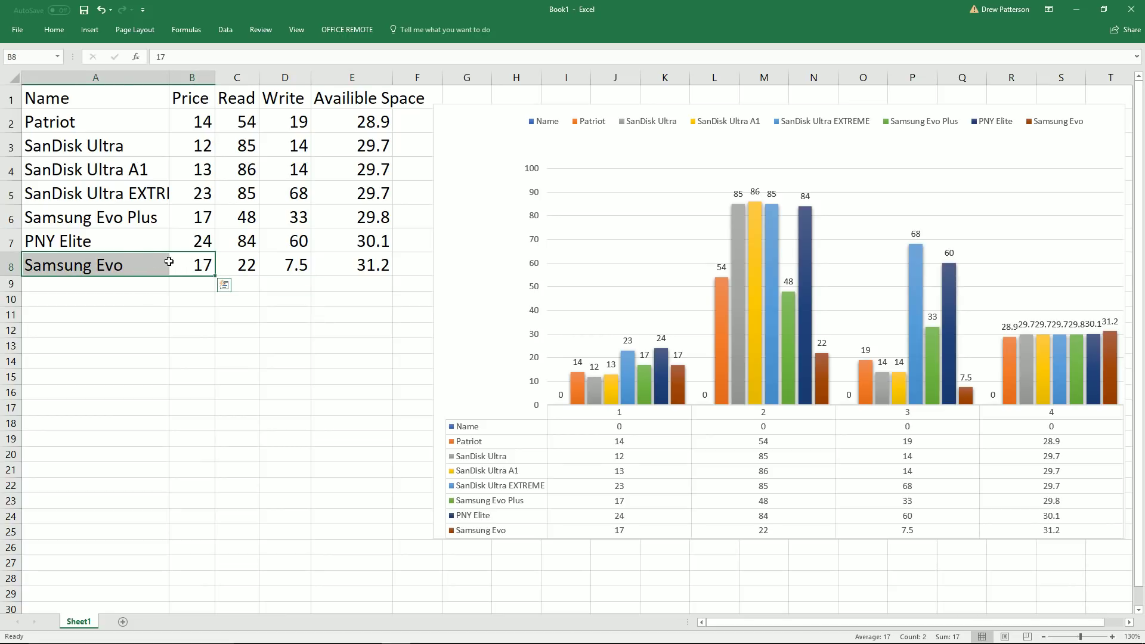
{"action": "left_click", "coordinate": [197, 266]}
{"action": "double_click", "coordinate": [203, 262]}
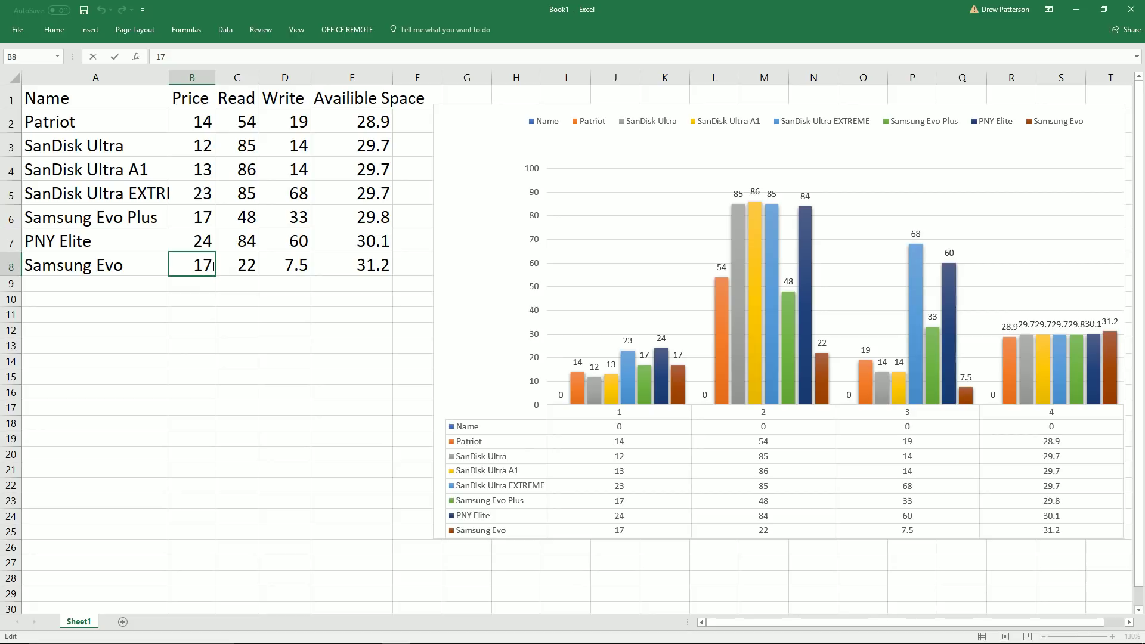
{"action": "key", "text": "BackSpace"}
{"action": "key", "text": "BackSpace"}
{"action": "type", "text": "27"}
{"action": "key", "text": "Return"}
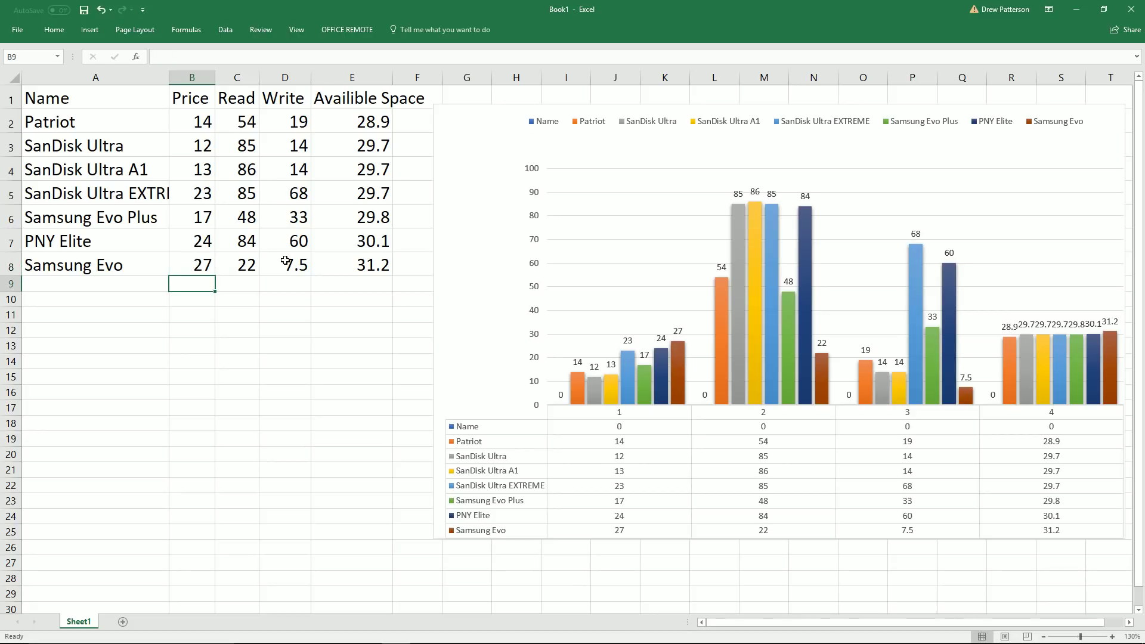
{"action": "left_click", "coordinate": [175, 257]}
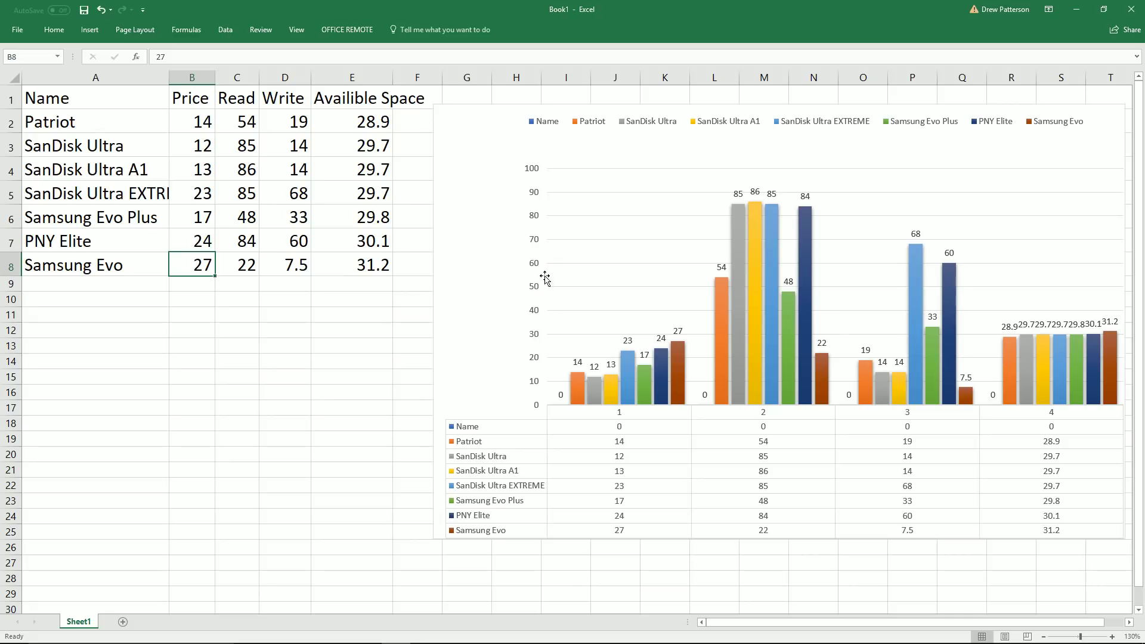
{"action": "left_click", "coordinate": [170, 119]}
{"action": "left_click_drag", "start_coordinate": [170, 119], "coordinate": [192, 263]}
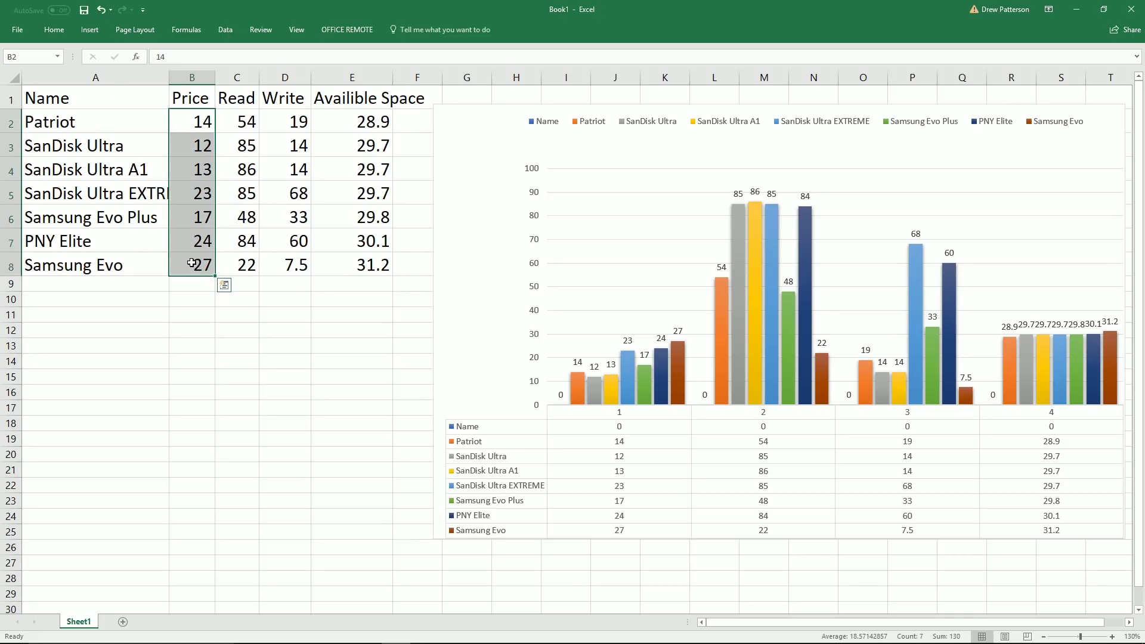
{"action": "left_click", "coordinate": [192, 263]}
{"action": "left_click_drag", "start_coordinate": [113, 256], "coordinate": [184, 169]}
{"action": "left_click", "coordinate": [184, 169]}
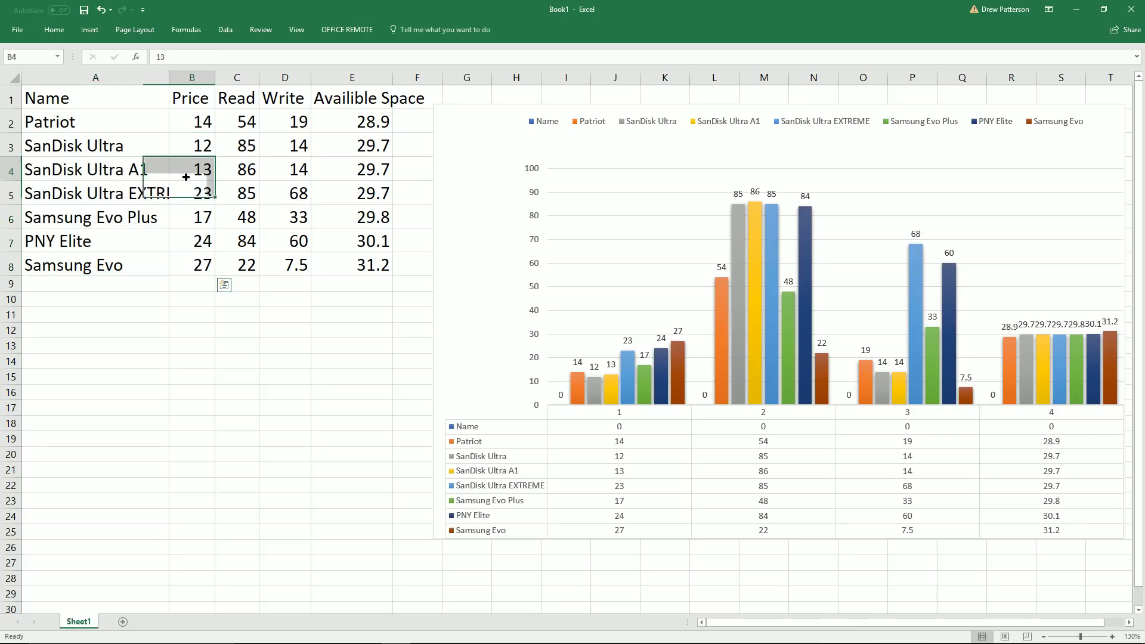
{"action": "left_click", "coordinate": [197, 125]}
{"action": "left_click_drag", "start_coordinate": [197, 126], "coordinate": [194, 240]}
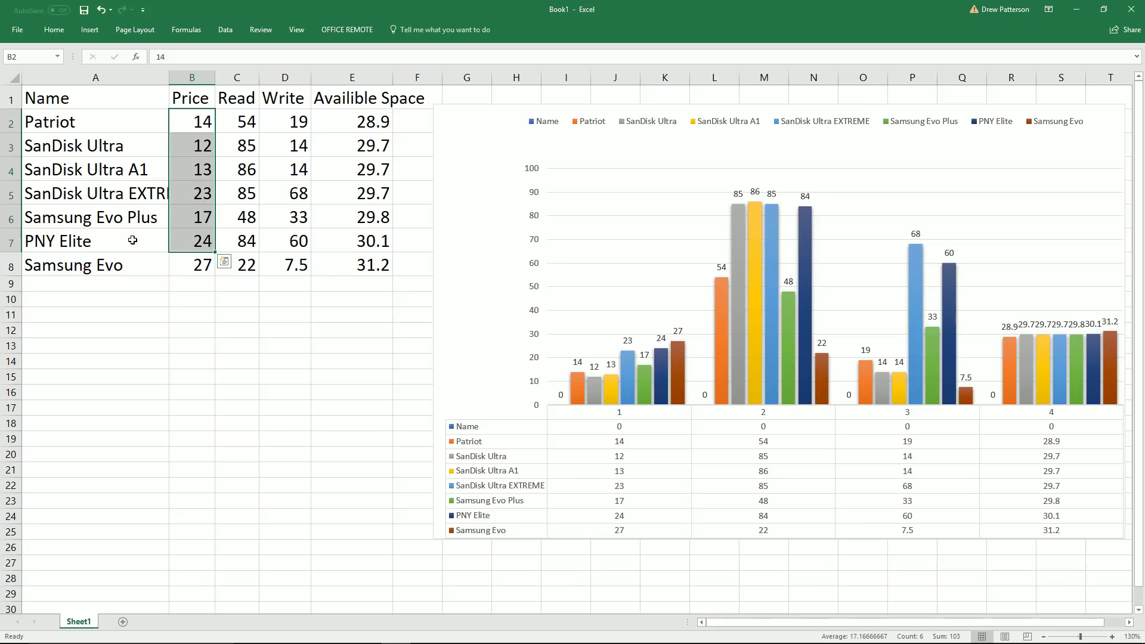
{"action": "left_click", "coordinate": [166, 272]}
{"action": "mouse_move", "coordinate": [182, 265]}
{"action": "left_mouse_down"}
{"action": "mouse_move", "coordinate": [236, 265]}
{"action": "mouse_move", "coordinate": [192, 265]}
{"action": "left_mouse_up"}
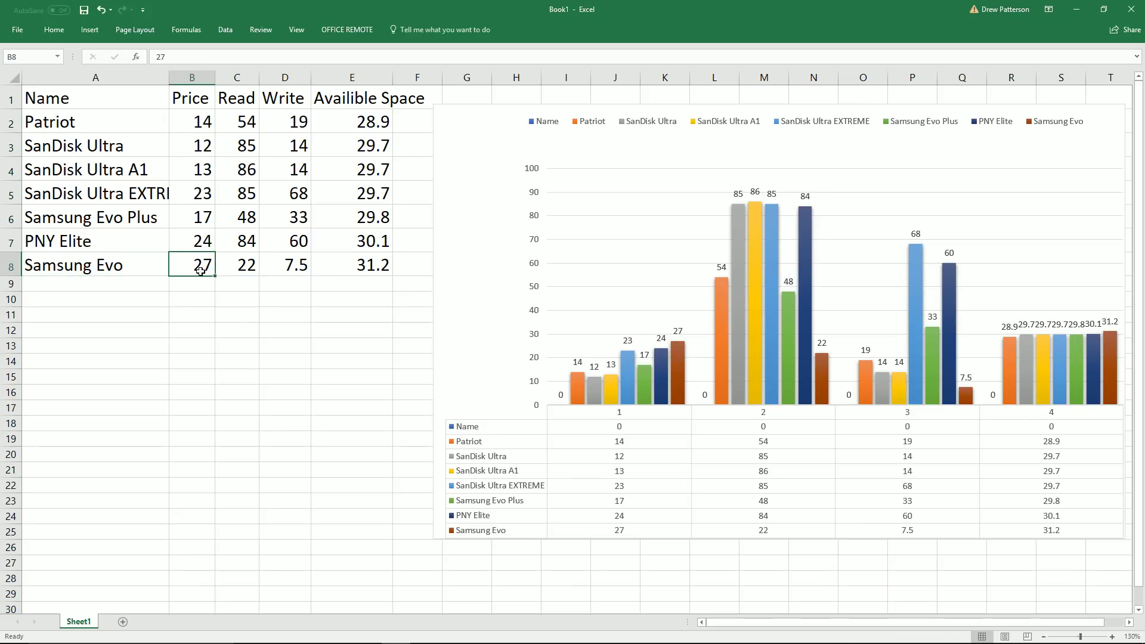
{"action": "key", "text": "ctrl+z"}
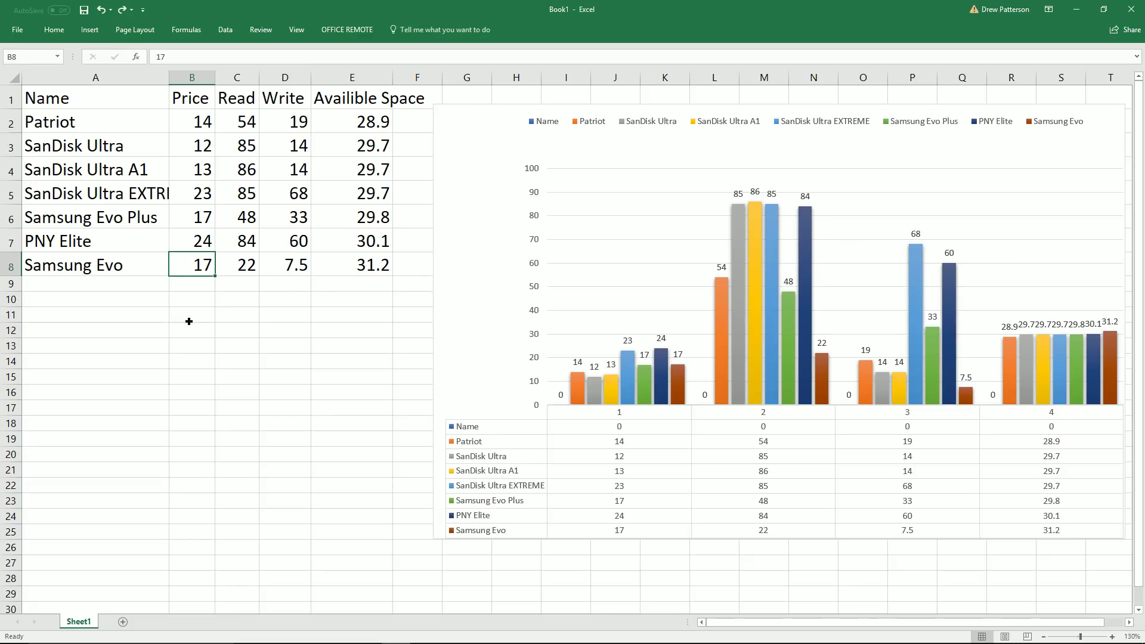
{"action": "left_click", "coordinate": [191, 318]}
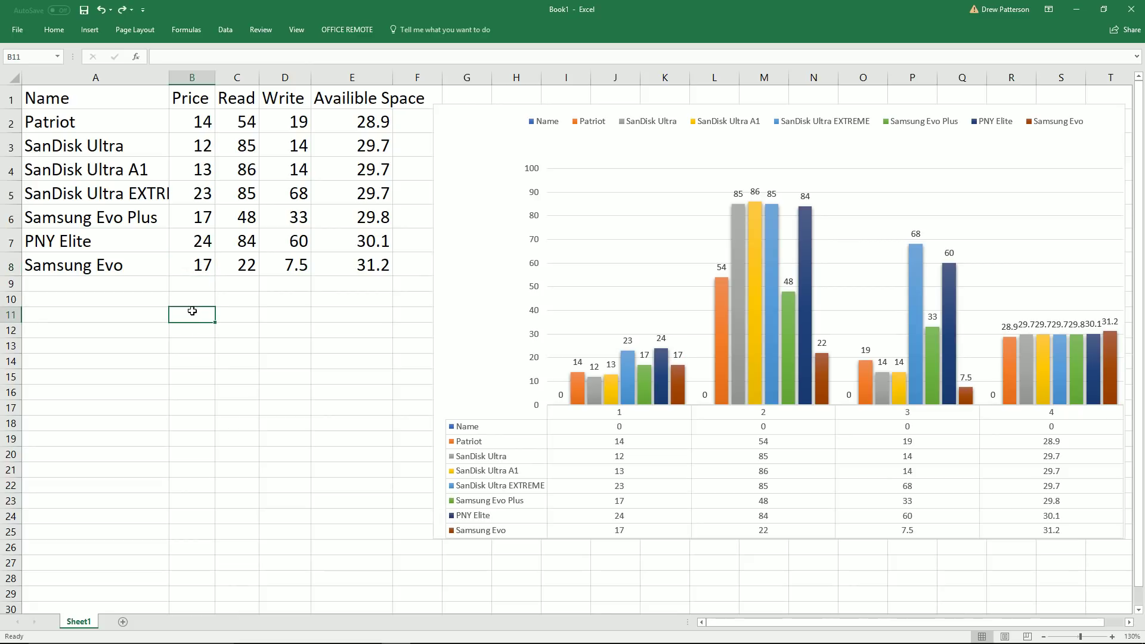
{"action": "left_click_drag", "start_coordinate": [200, 123], "coordinate": [128, 263]}
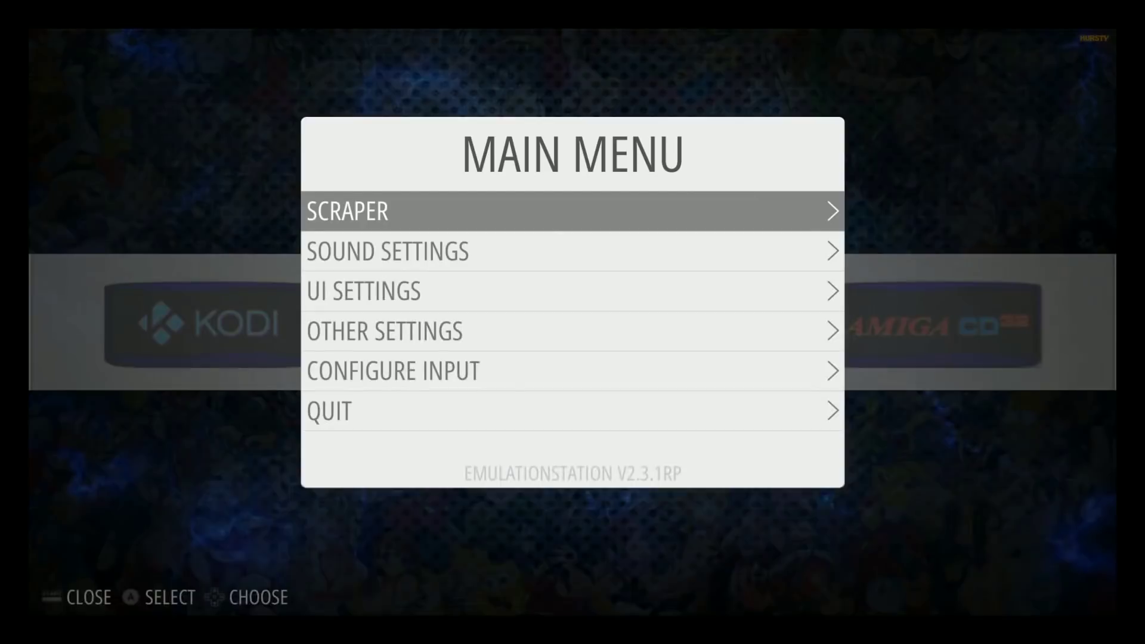
Choose Quit > Restart System in EmulationStation and confirm Yes at Really Restart?
{"action": "key", "text": "Down"}
{"action": "key", "text": "Down"}
{"action": "key", "text": "Down"}
{"action": "key", "text": "Down"}
{"action": "key", "text": "Down"}
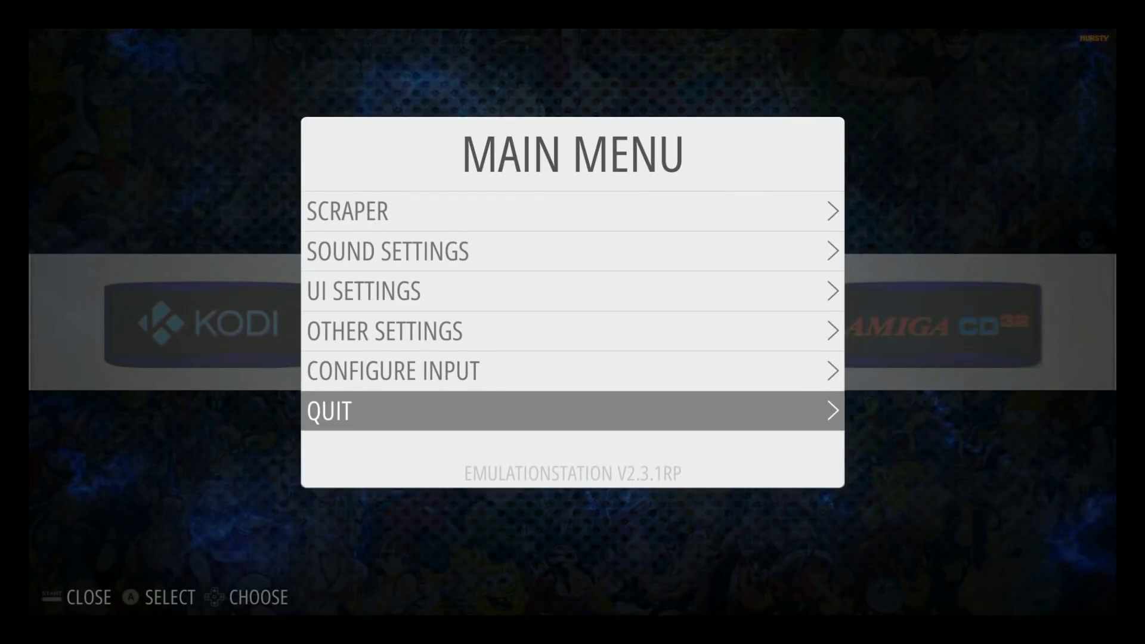
{"action": "key", "text": "Return"}
{"action": "key", "text": "Down"}
{"action": "key", "text": "Down"}
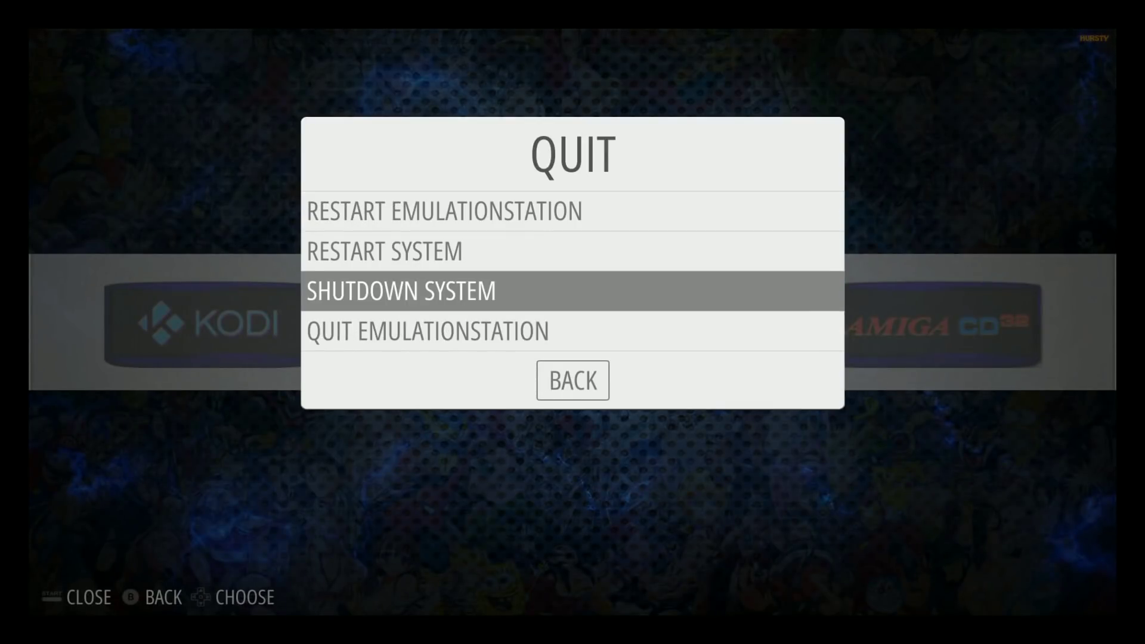
{"action": "key", "text": "Up"}
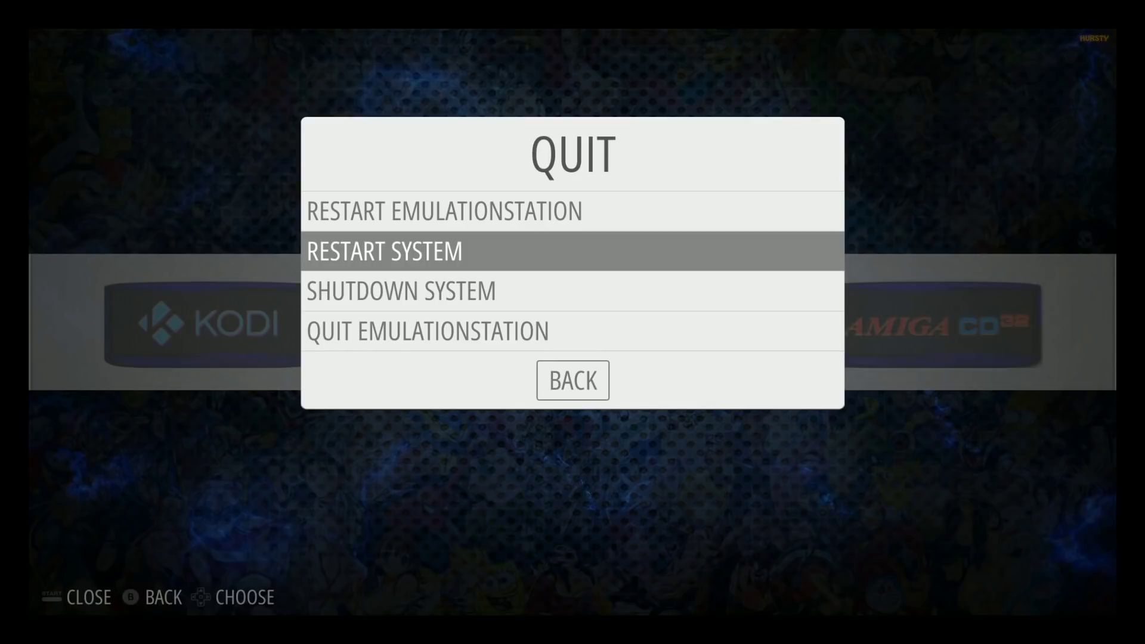
{"action": "key", "text": "Return"}
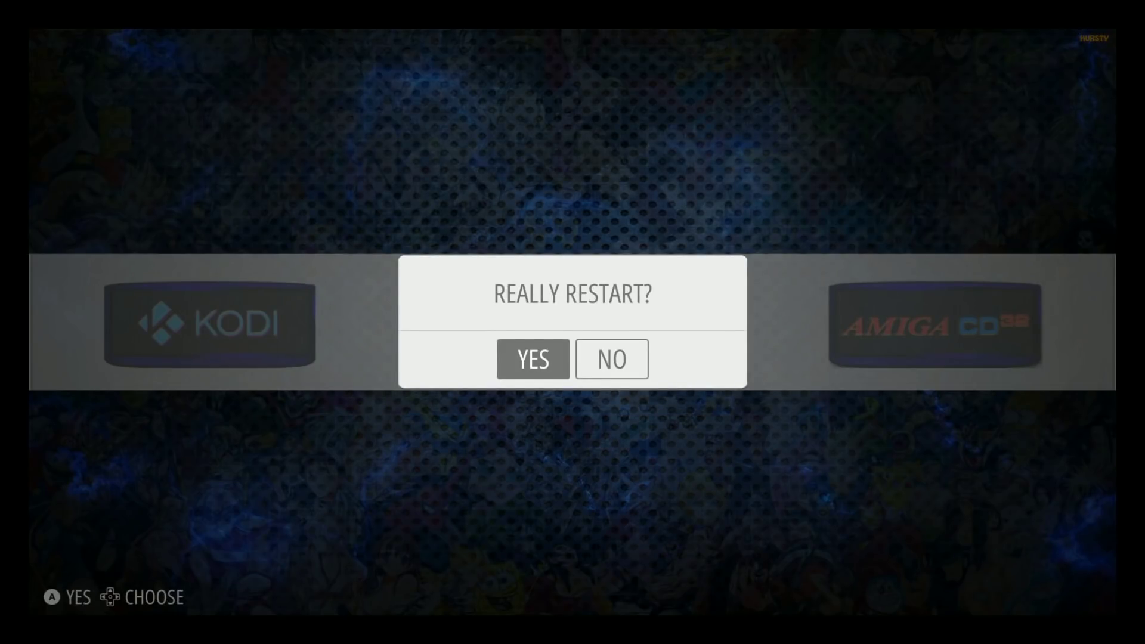
{"action": "key", "text": "Return"}
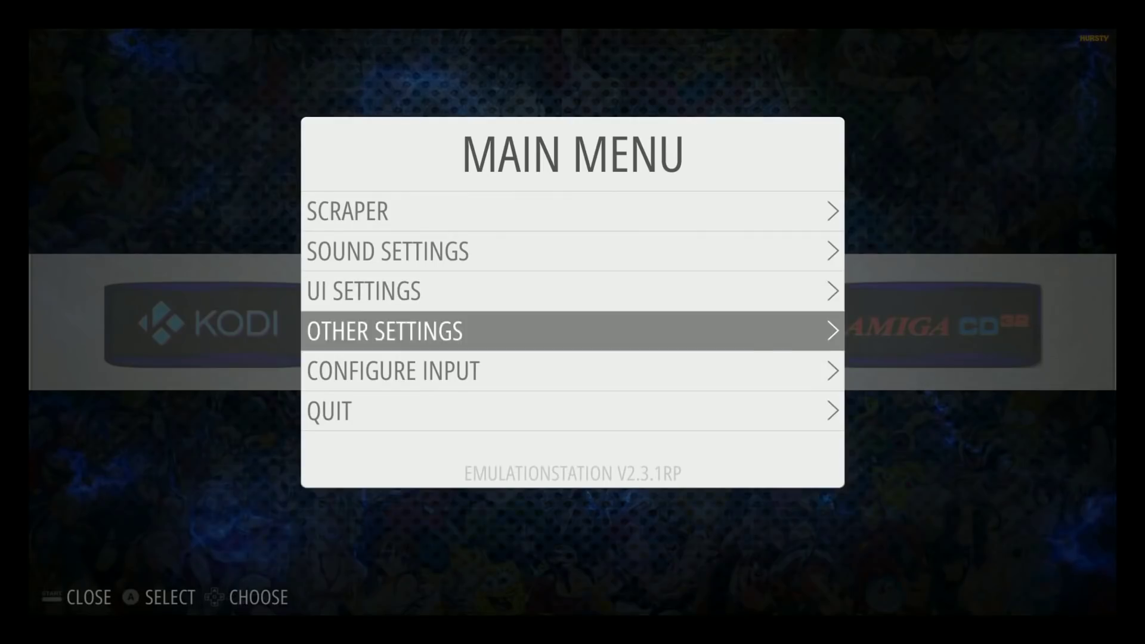
Request a second restart through Main Menu > Quit > Restart System, bringing up the confirmation prompt
{"action": "key", "text": "Down"}
{"action": "key", "text": "Down"}
{"action": "key", "text": "Return"}
{"action": "key", "text": "Down"}
{"action": "key", "text": "Return"}
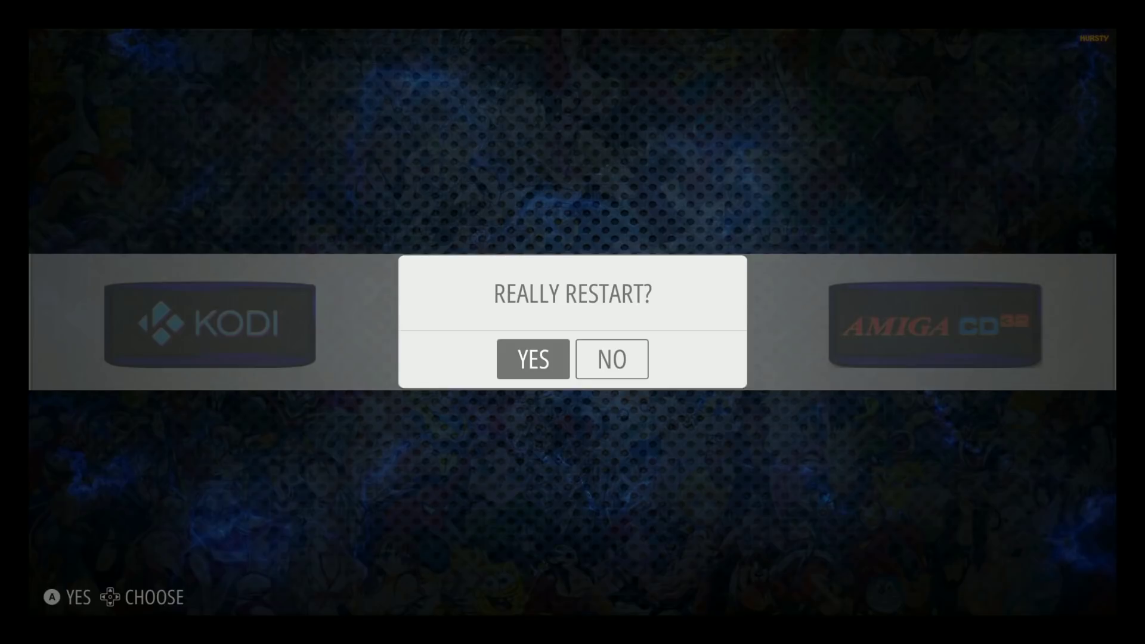